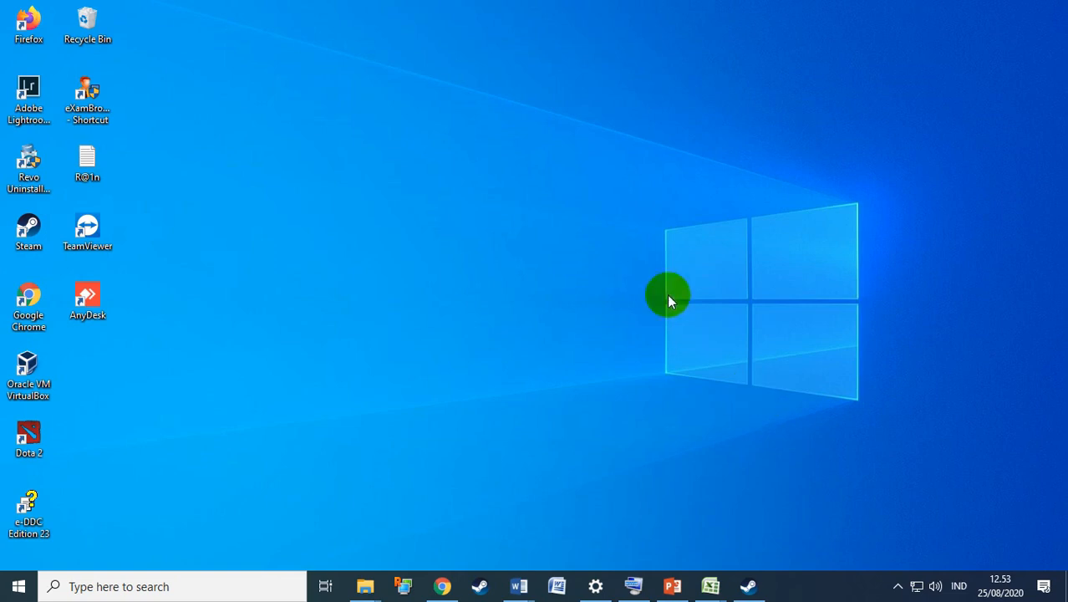
Switch to the blank Word document and set the paragraph's left indent to 0 cm
click(557, 586)
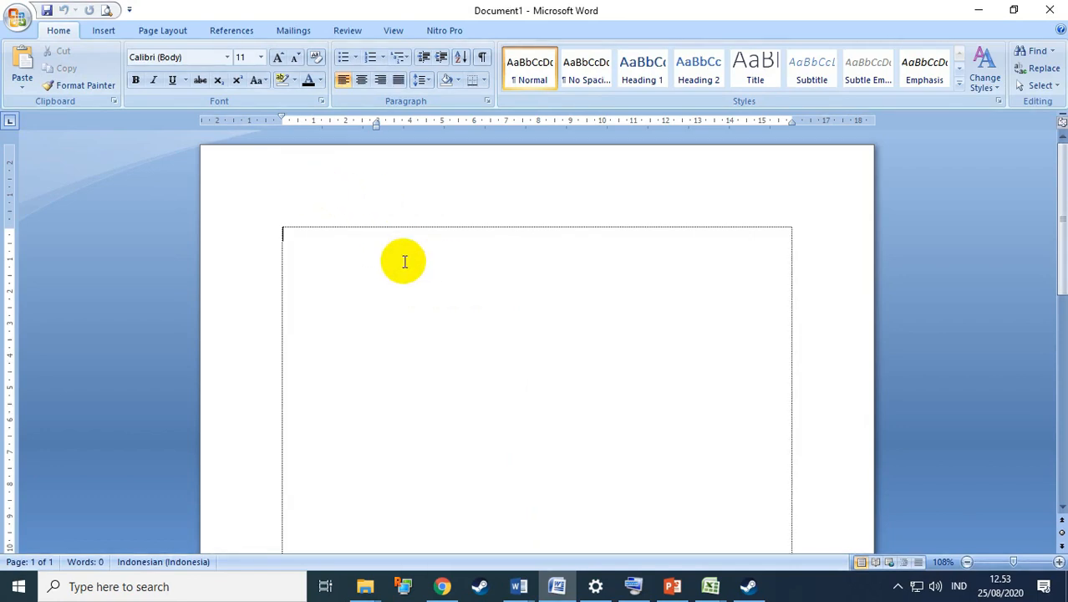
click(177, 33)
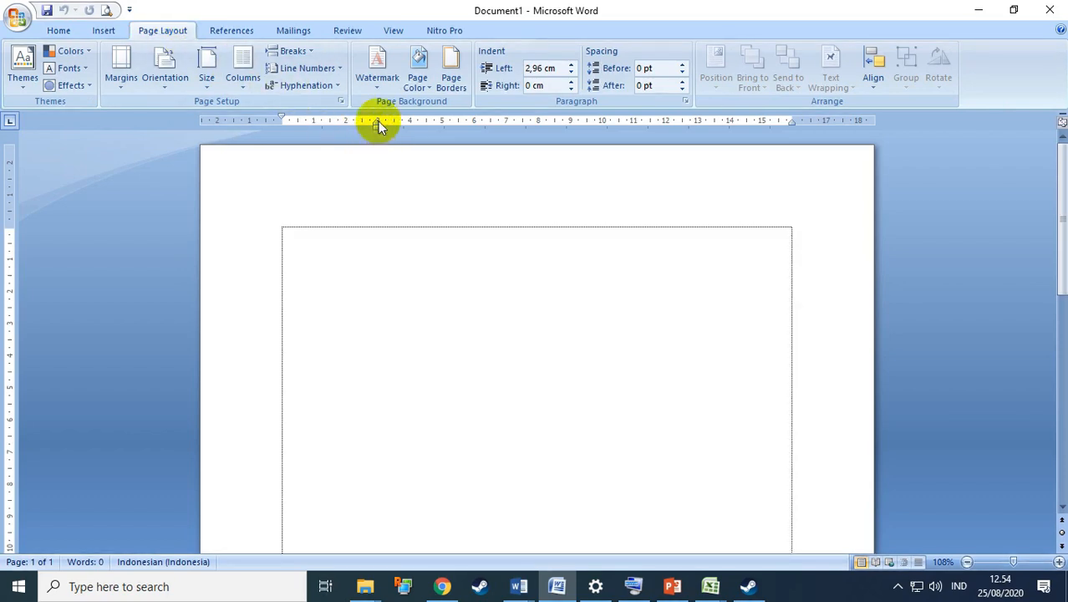
drag(378, 121, 280, 121)
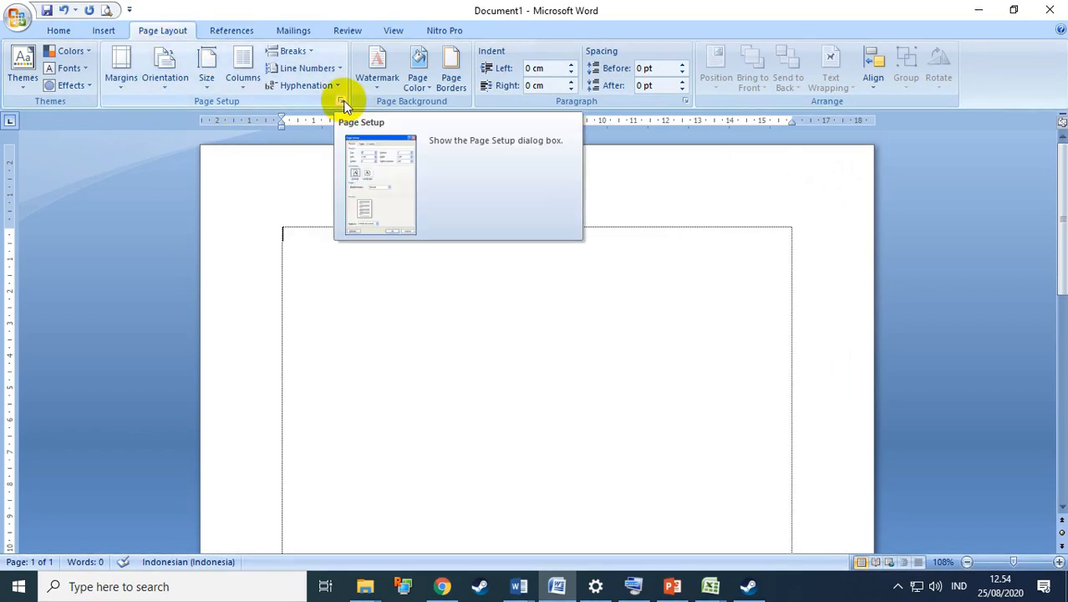
Set the paper size of the whole document to F4, 21.59 by 33 cm
click(122, 80)
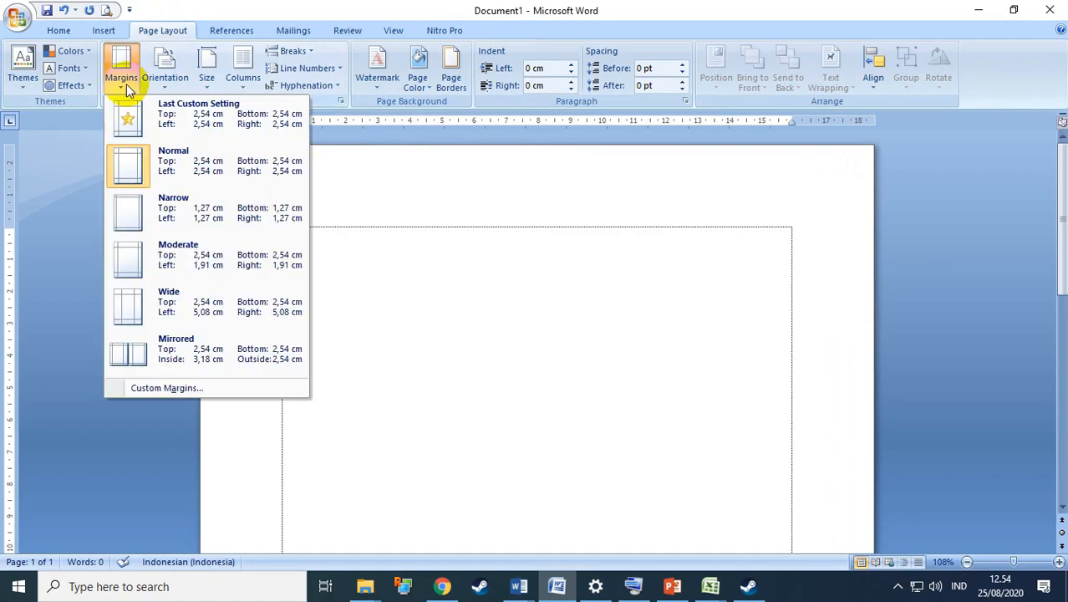
click(142, 395)
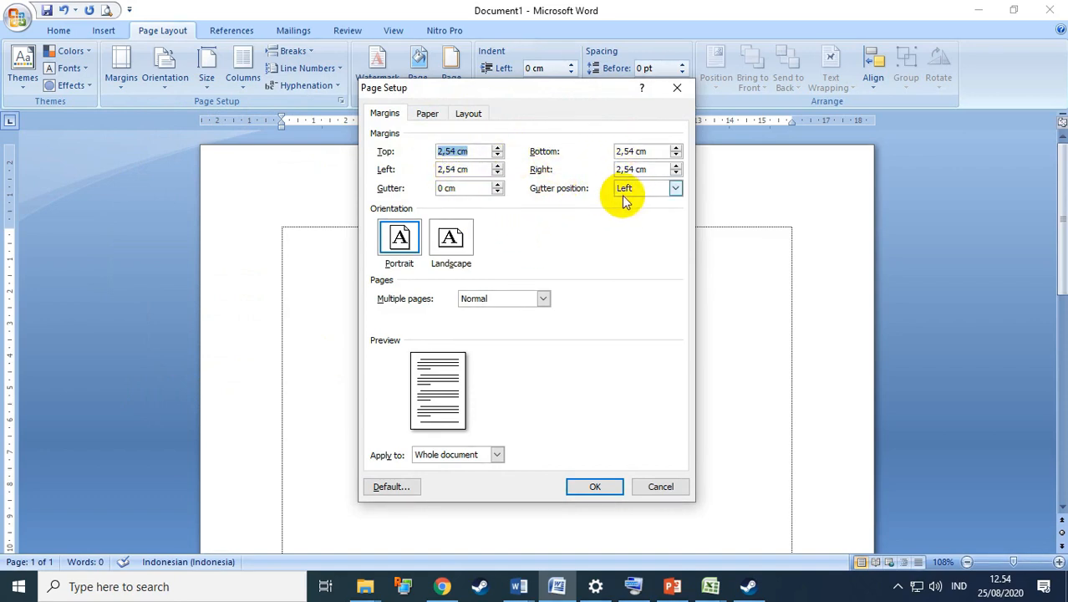
click(437, 114)
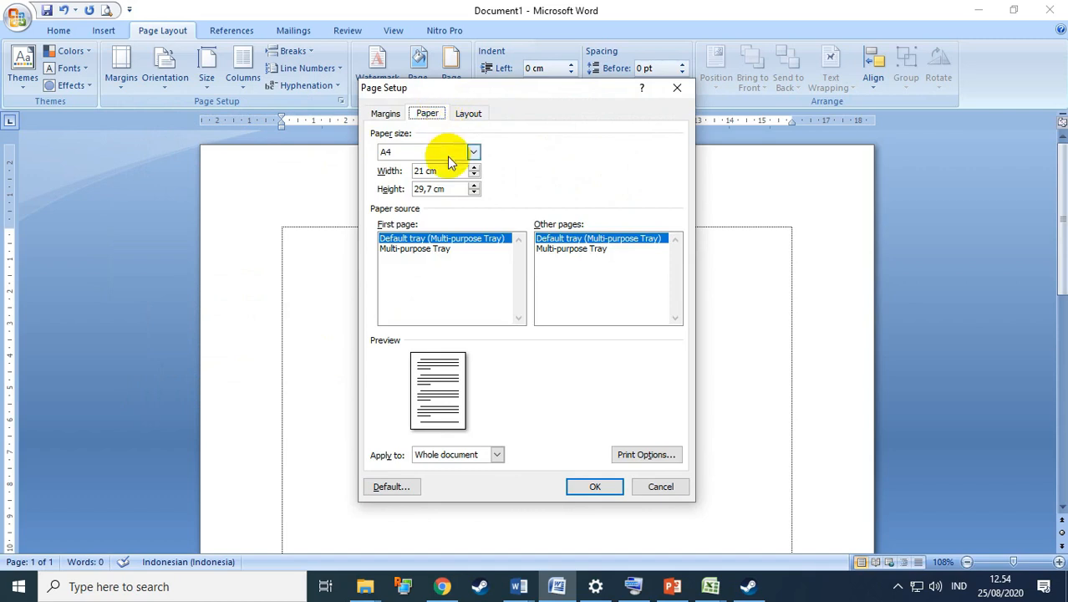
click(474, 152)
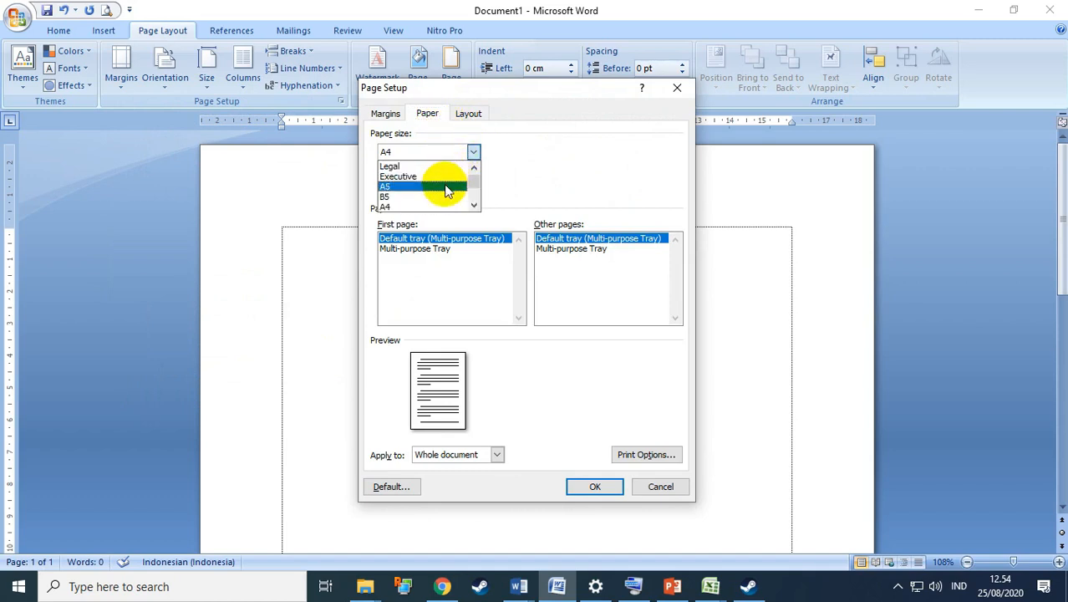
scroll(441, 188, down, 5)
click(422, 196)
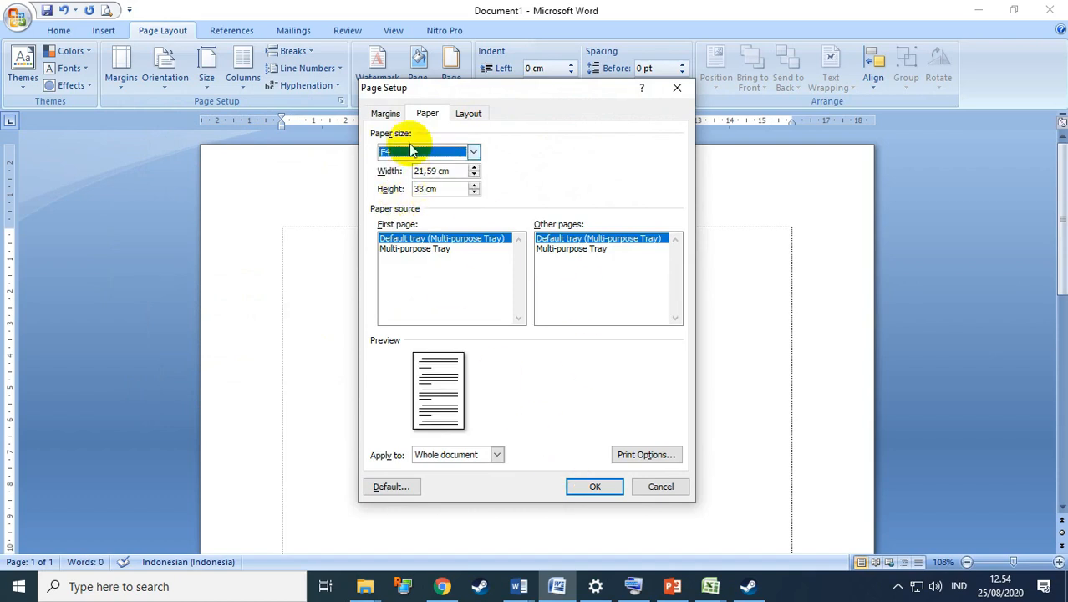
click(382, 113)
click(419, 116)
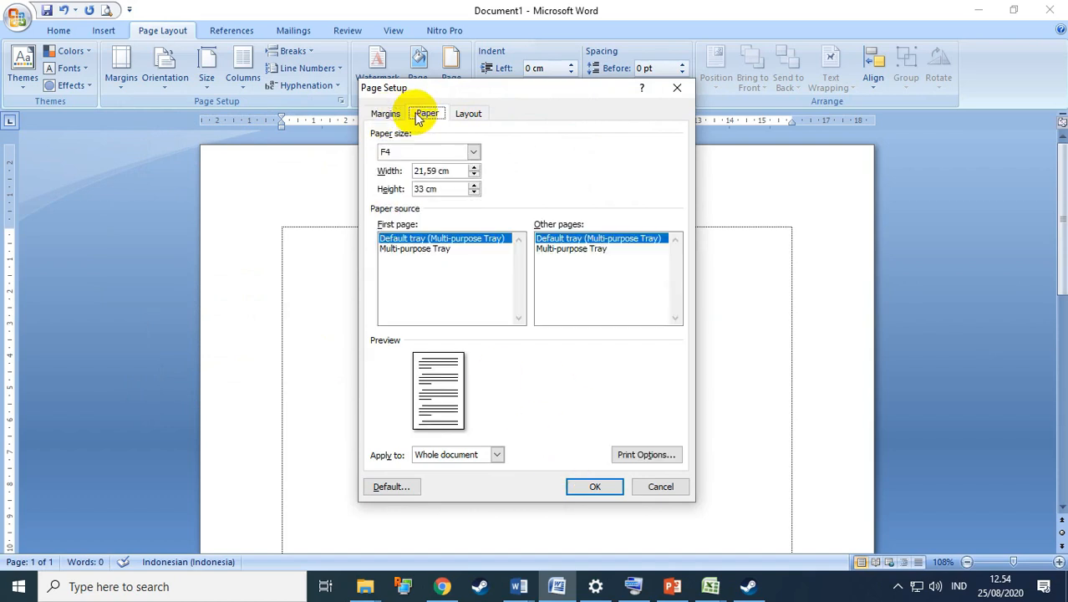
click(585, 488)
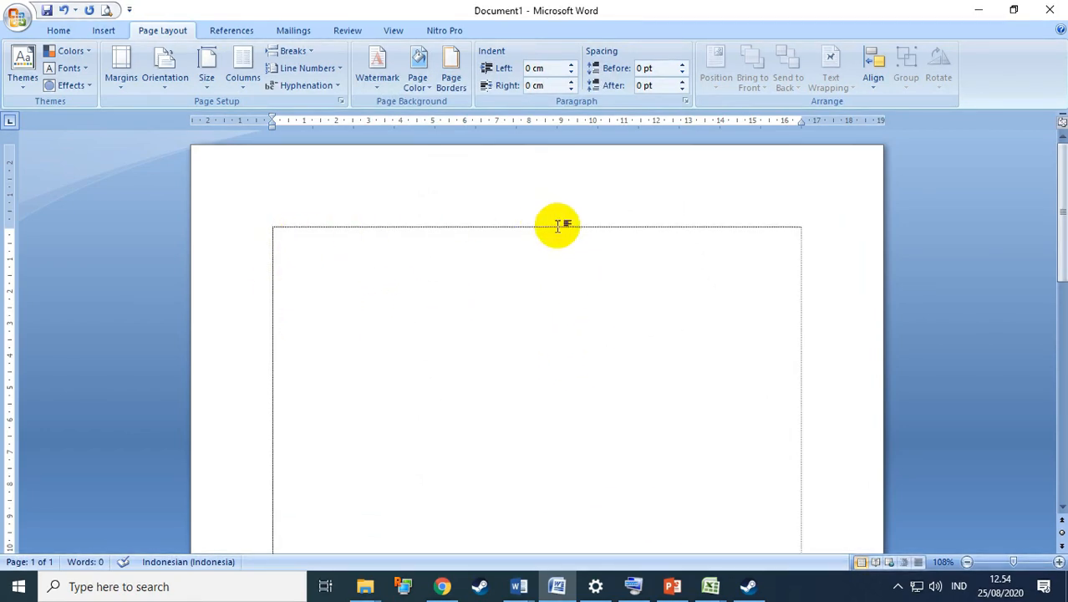
double_click(306, 162)
click(763, 79)
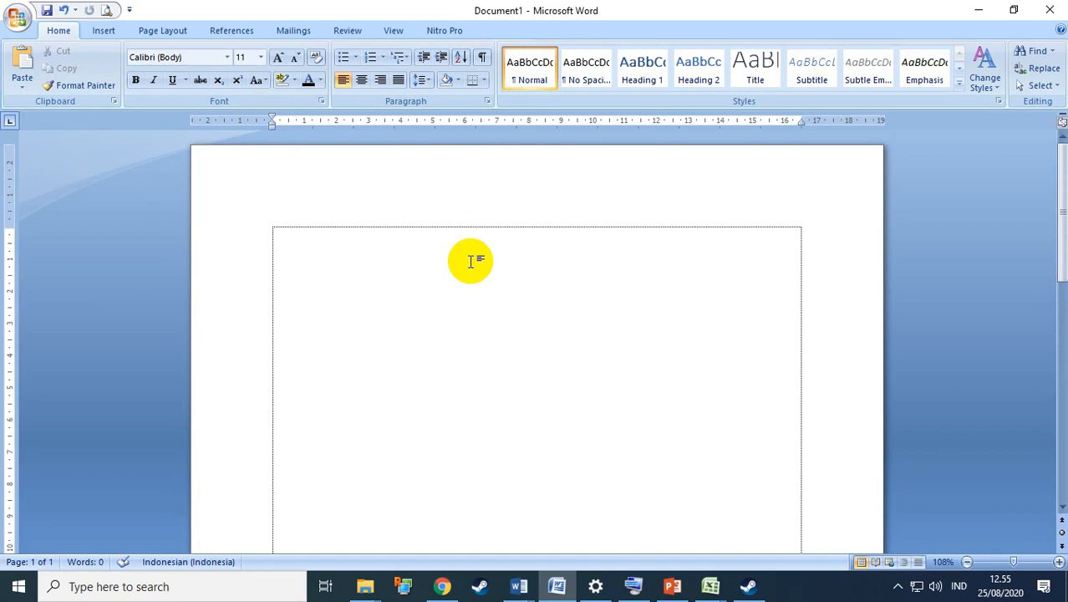
double_click(305, 176)
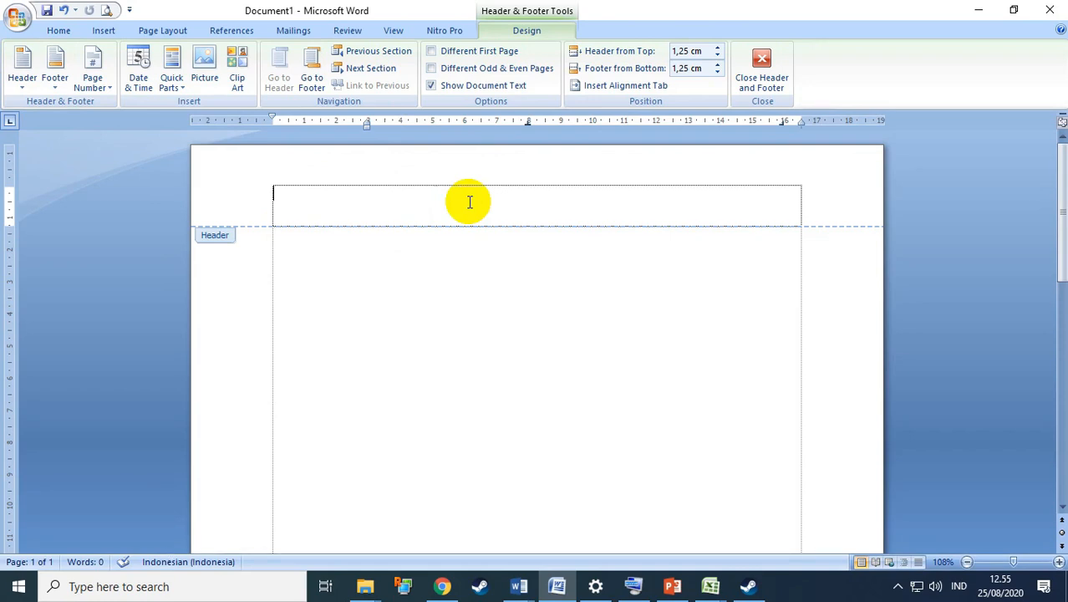
click(760, 67)
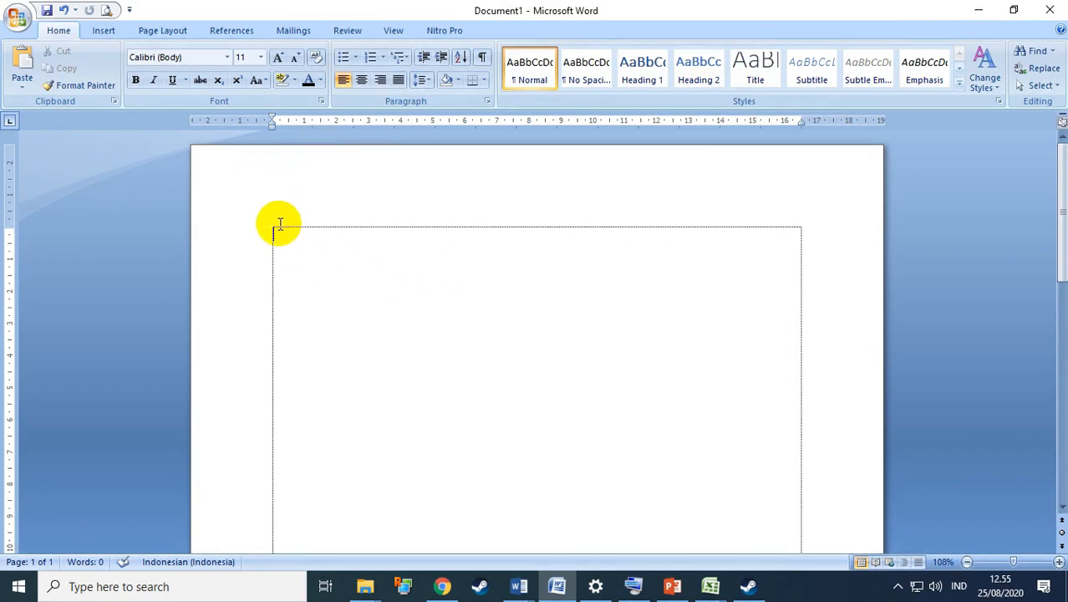
Open the page header for editing, add three line breaks and place the cursor in its first line
double_click(310, 172)
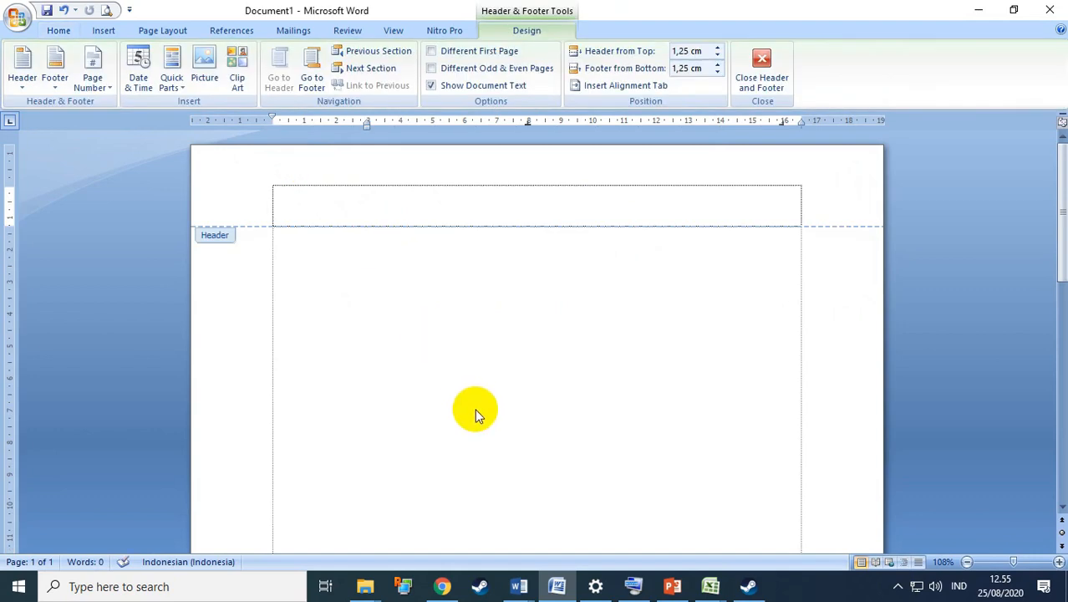
key(Return)
key(Return)
key(Return)
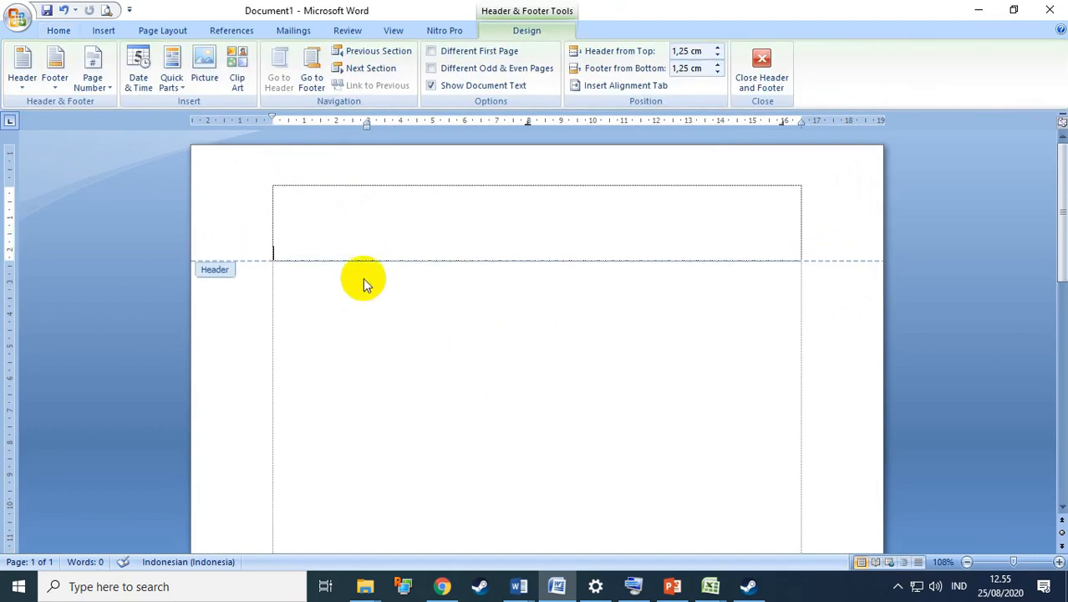
click(296, 198)
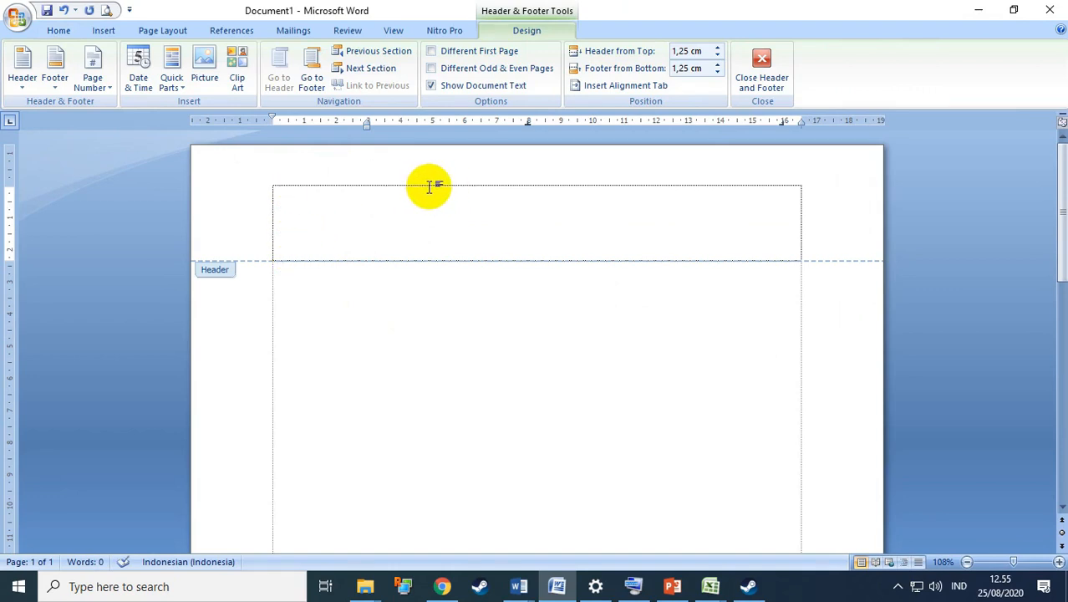
click(70, 32)
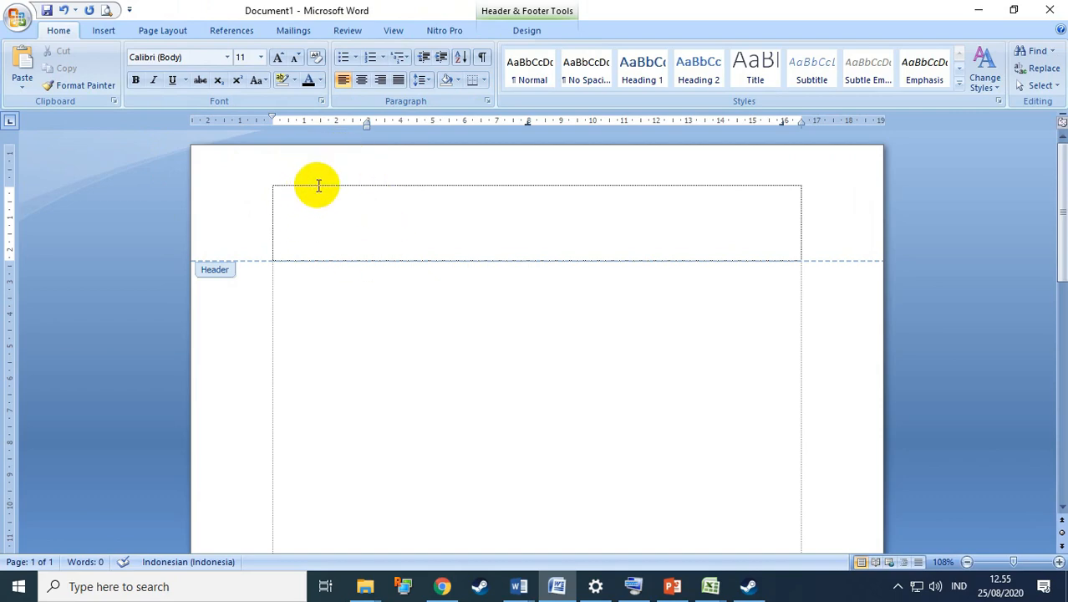
Switch to Chrome and search Google Images for "logo banyumas"
click(442, 585)
click(376, 323)
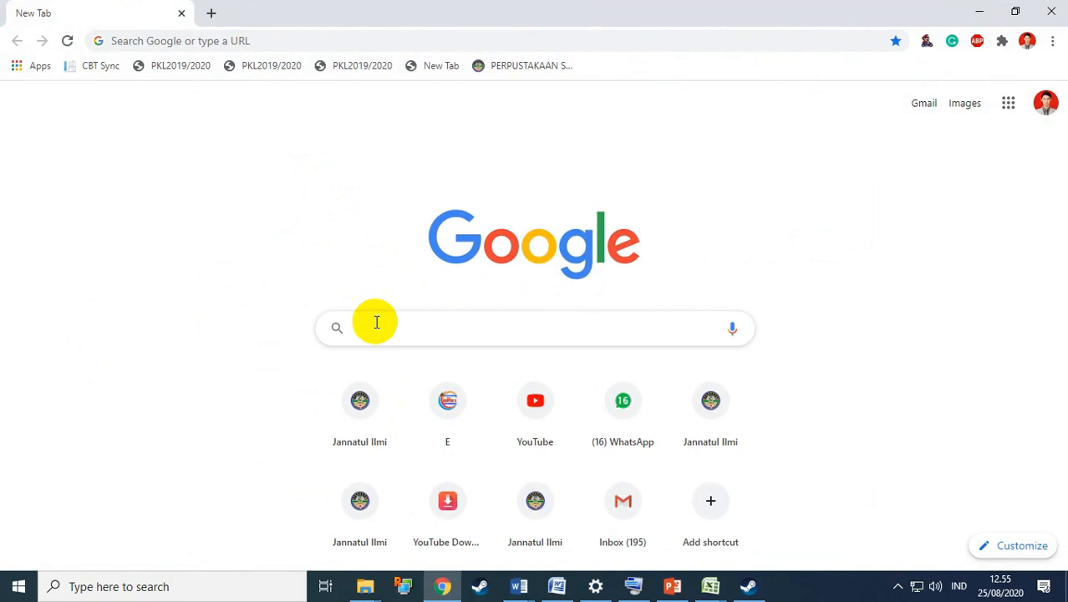
text(logo)
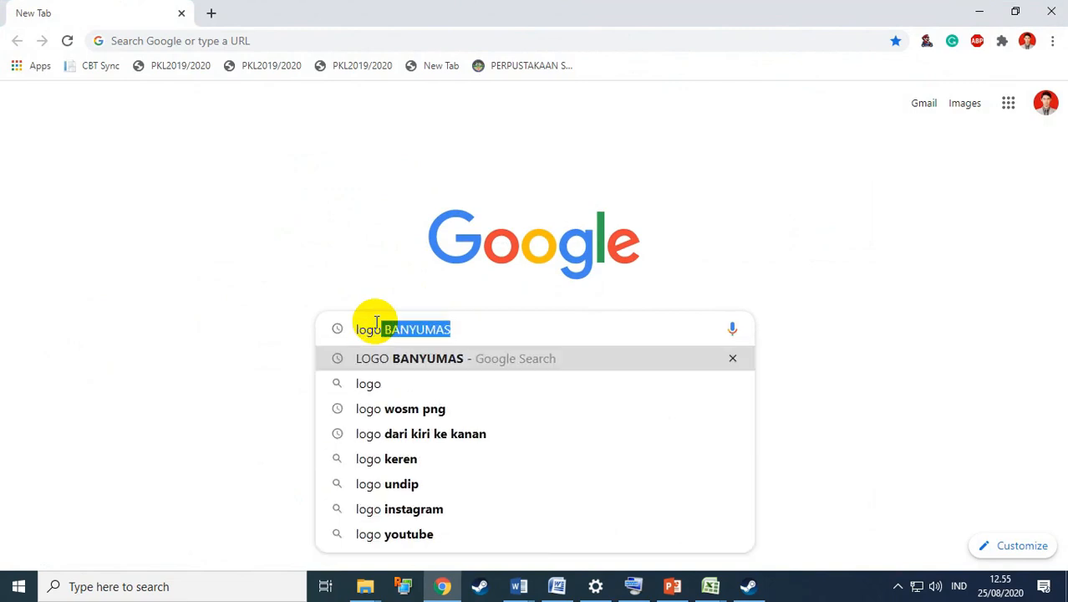
text(banyumas)
key(Return)
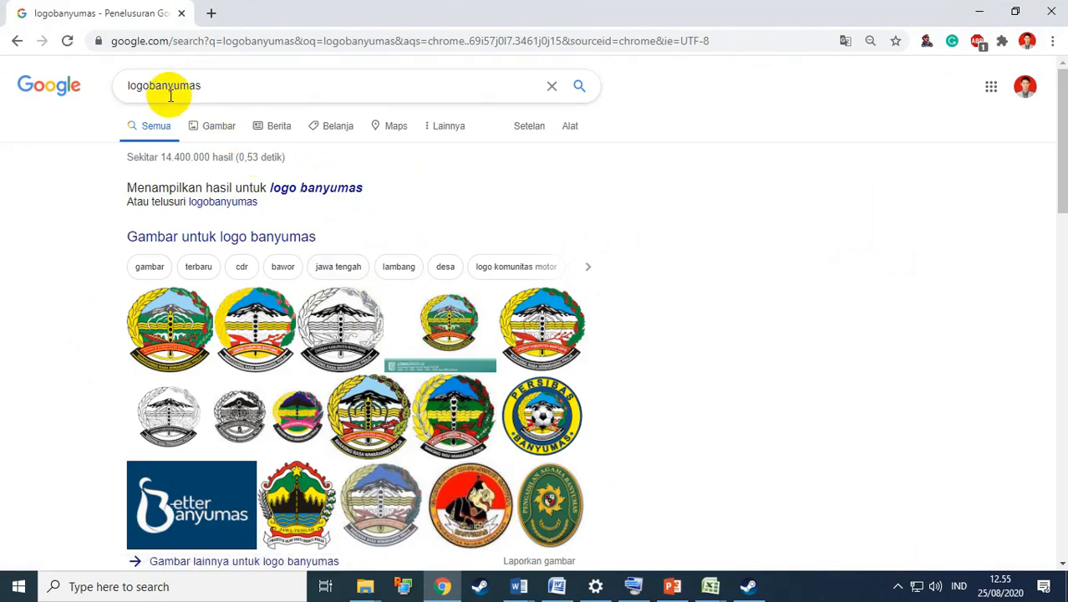
click(211, 130)
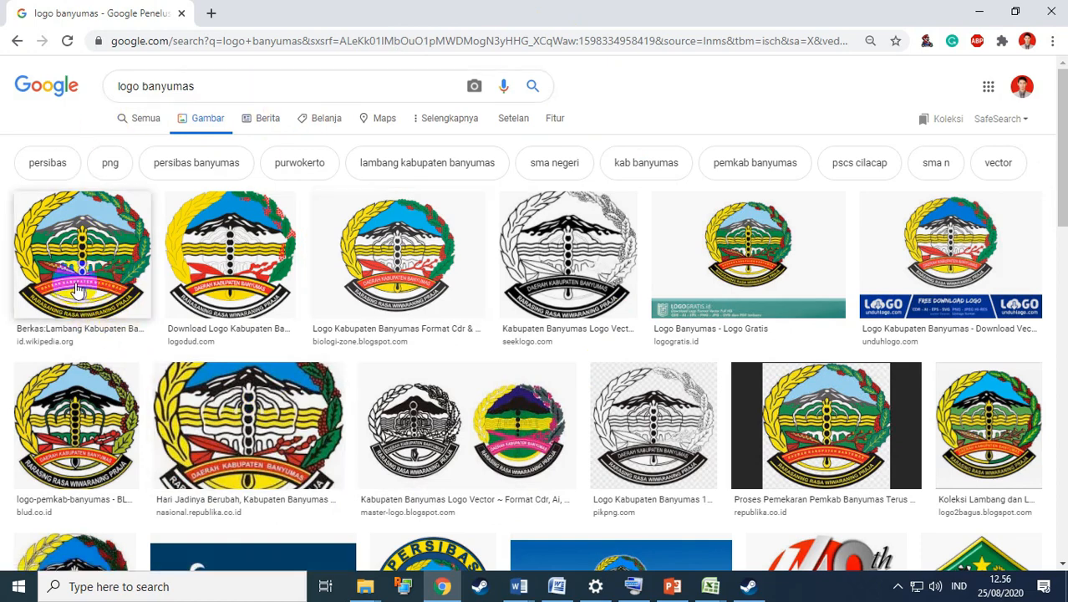
Open the Wikipedia logo image and the LogoDud logo result in separate new tabs, ending on the LogoDud one
right_click(122, 296)
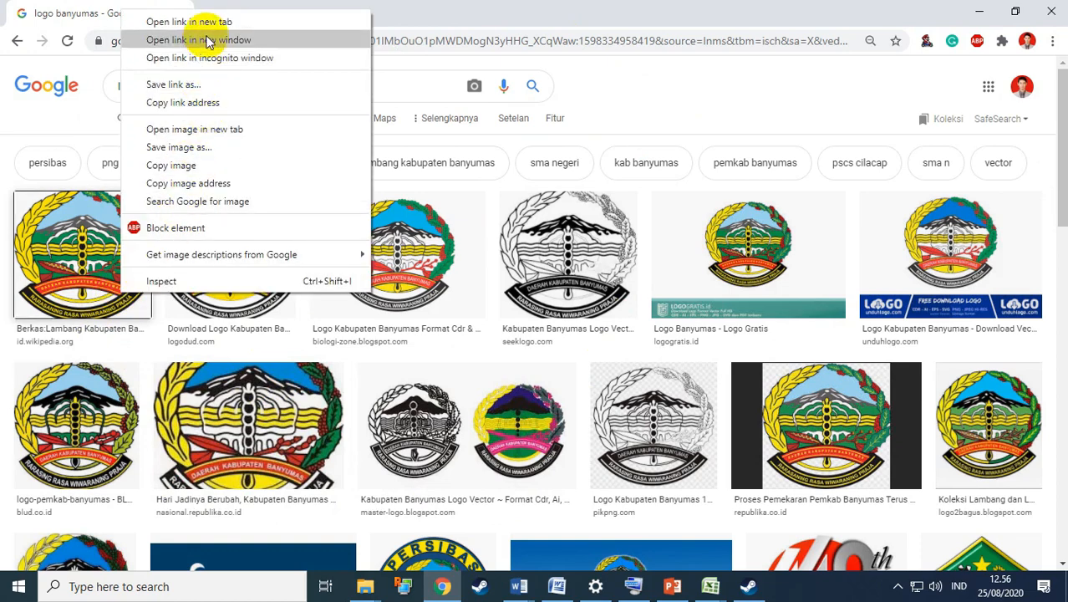
click(211, 129)
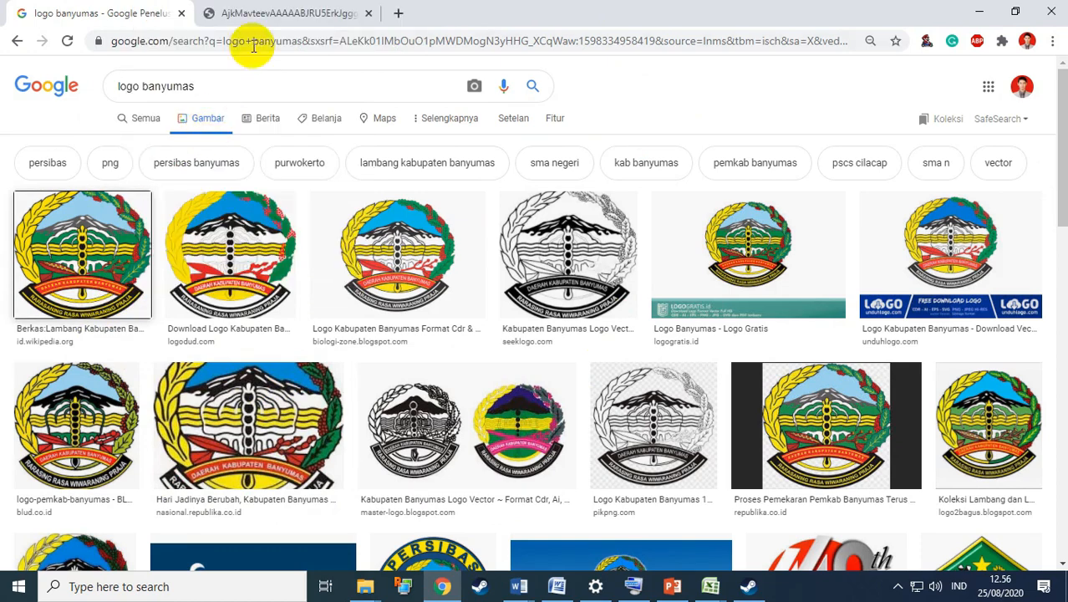
click(264, 14)
click(108, 17)
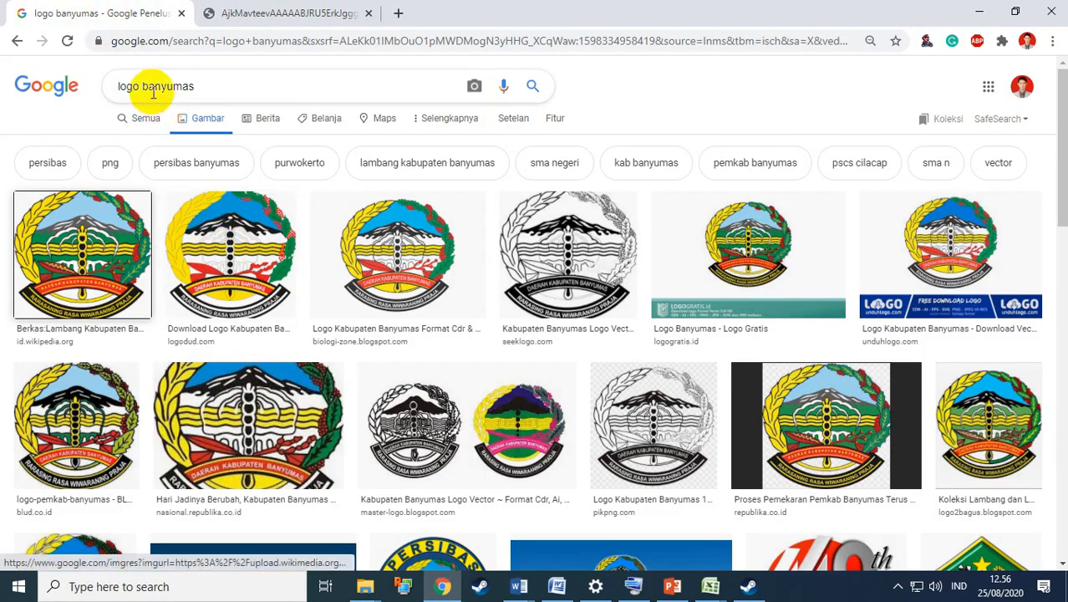
right_click(250, 216)
click(255, 230)
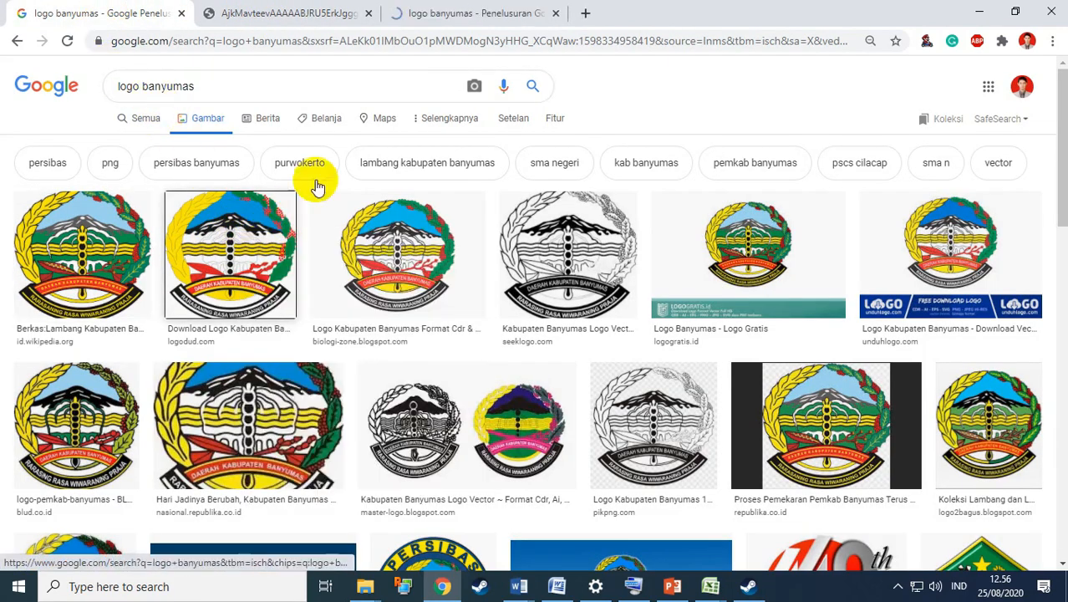
click(460, 10)
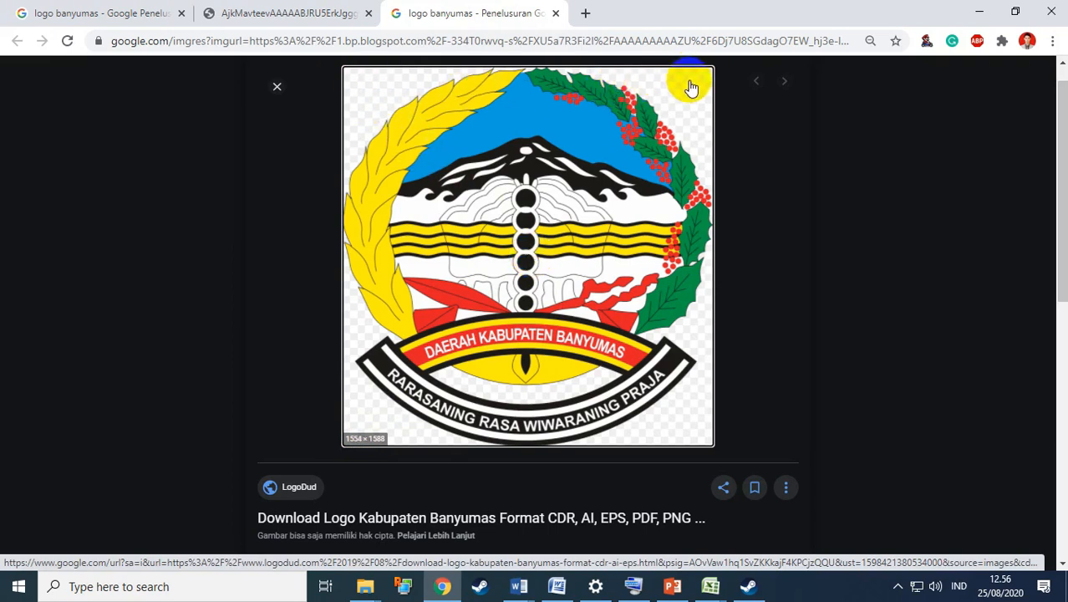
Save the LogoDud logo image as a PNG named "logo banyumas" on Local Disk (F:)
right_click(464, 134)
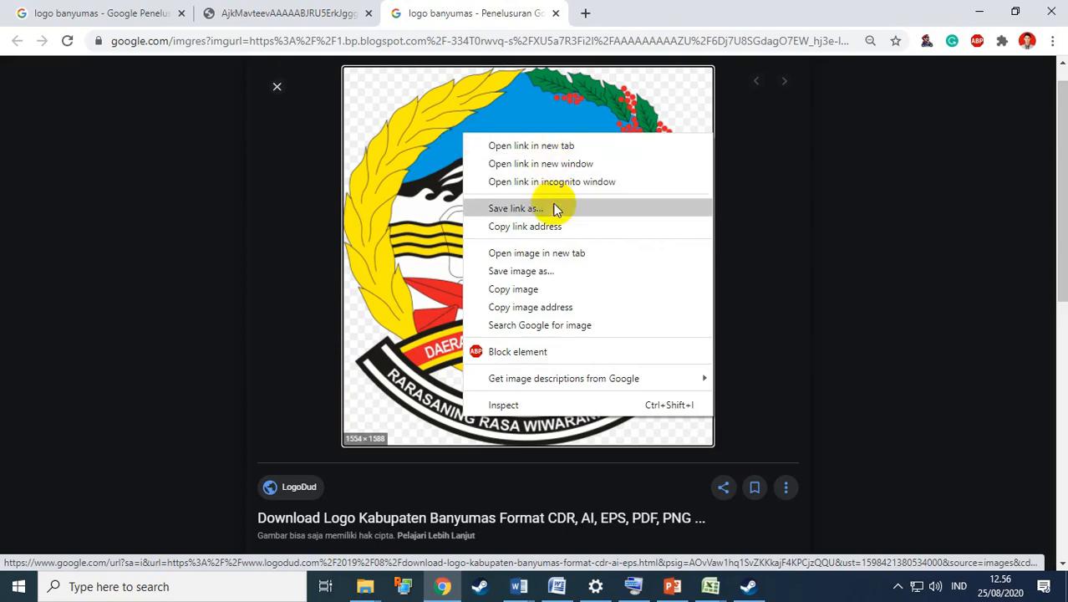
click(526, 276)
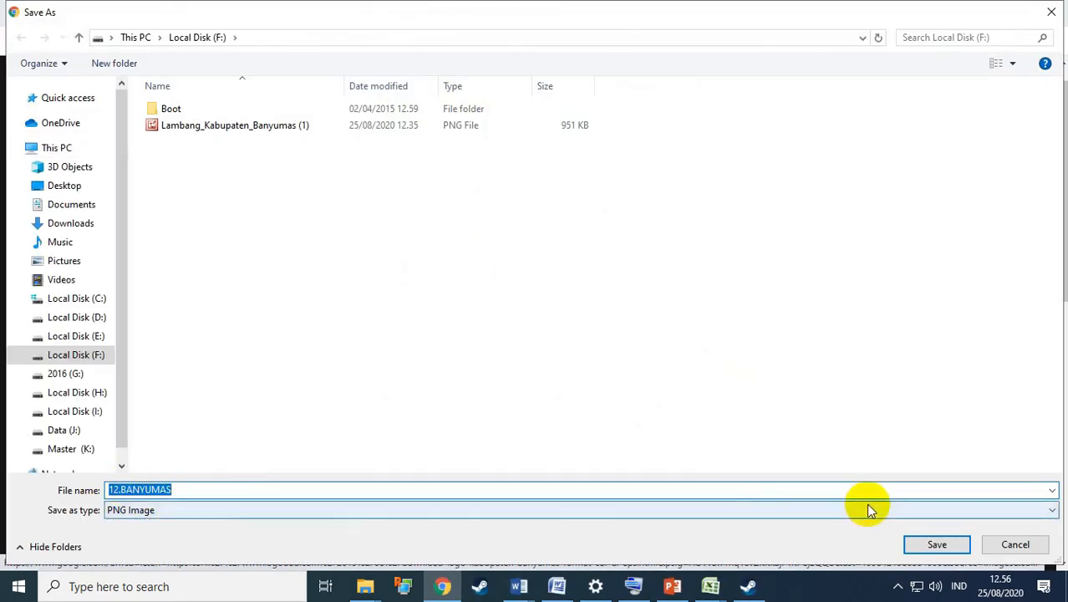
text(logo banyumas)
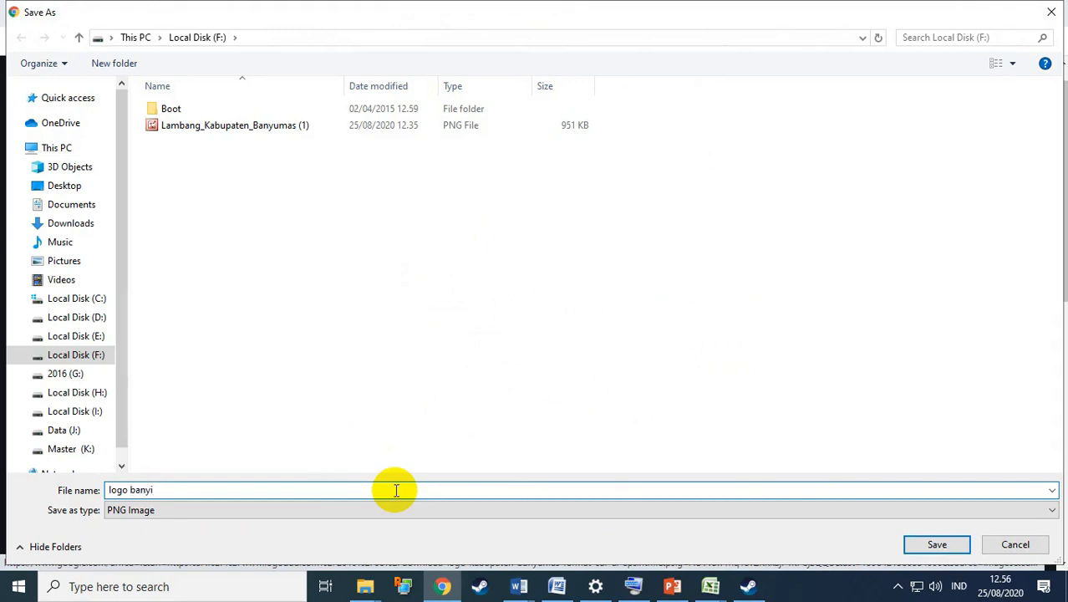
click(74, 354)
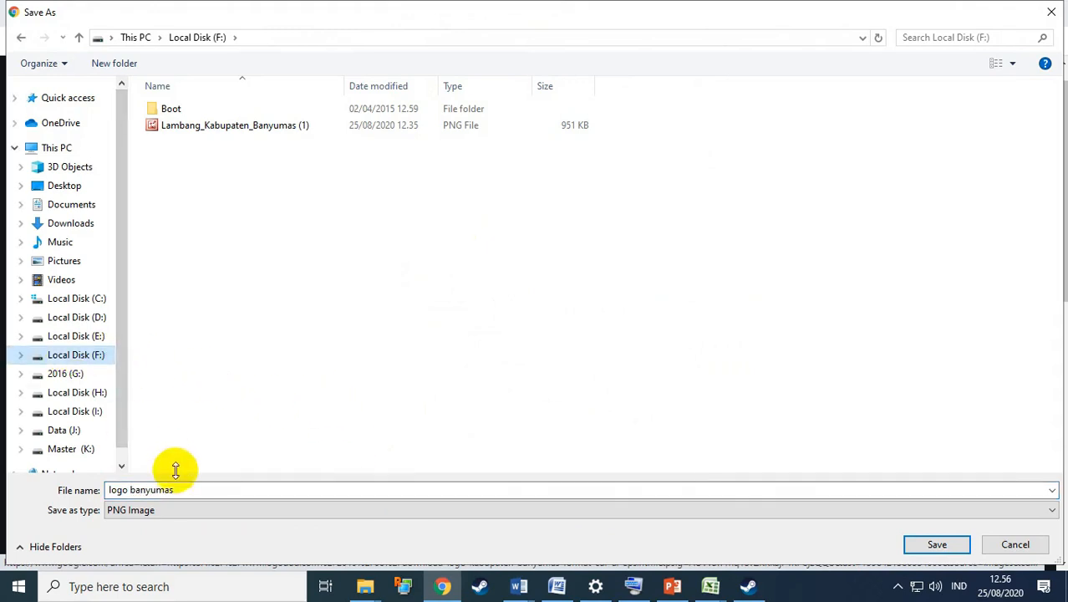
click(911, 544)
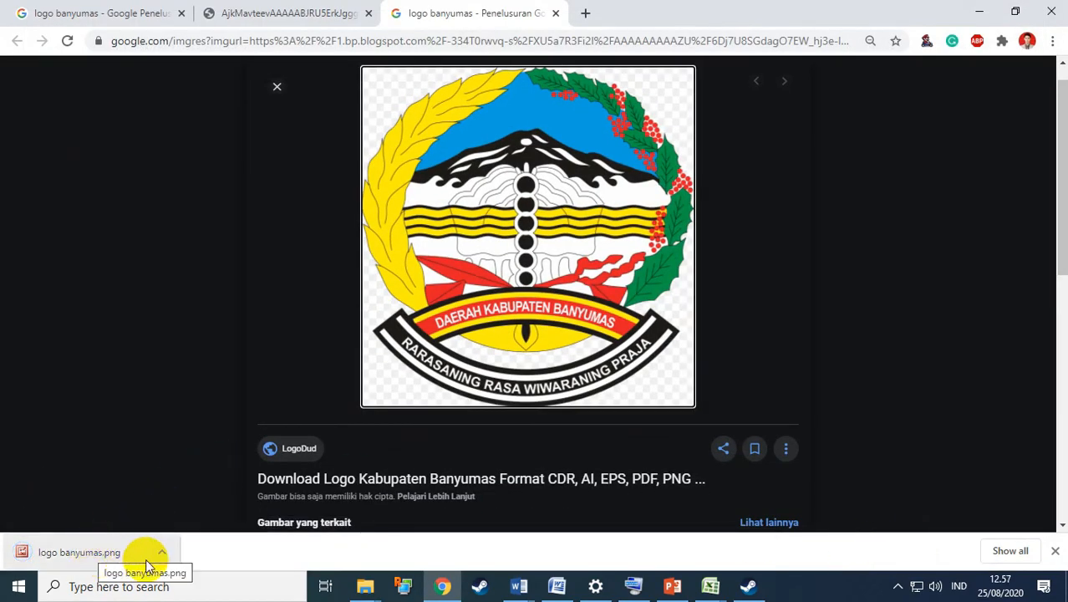
Save the Wikipedia logo image as a PNG named "banyumas jpg" on Local Disk (F:), and switch back to Word
click(247, 15)
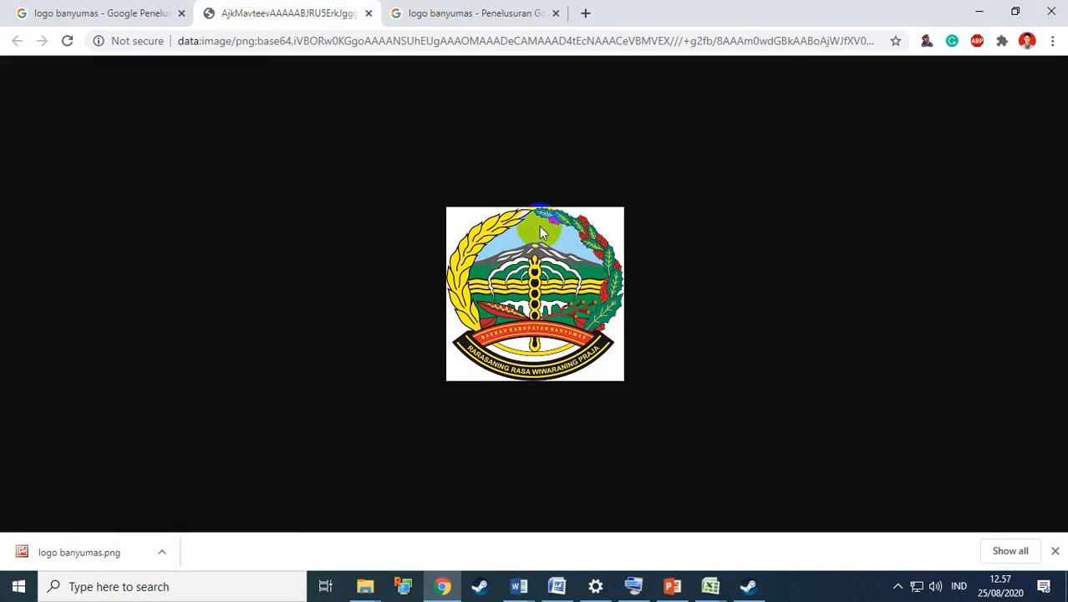
right_click(537, 259)
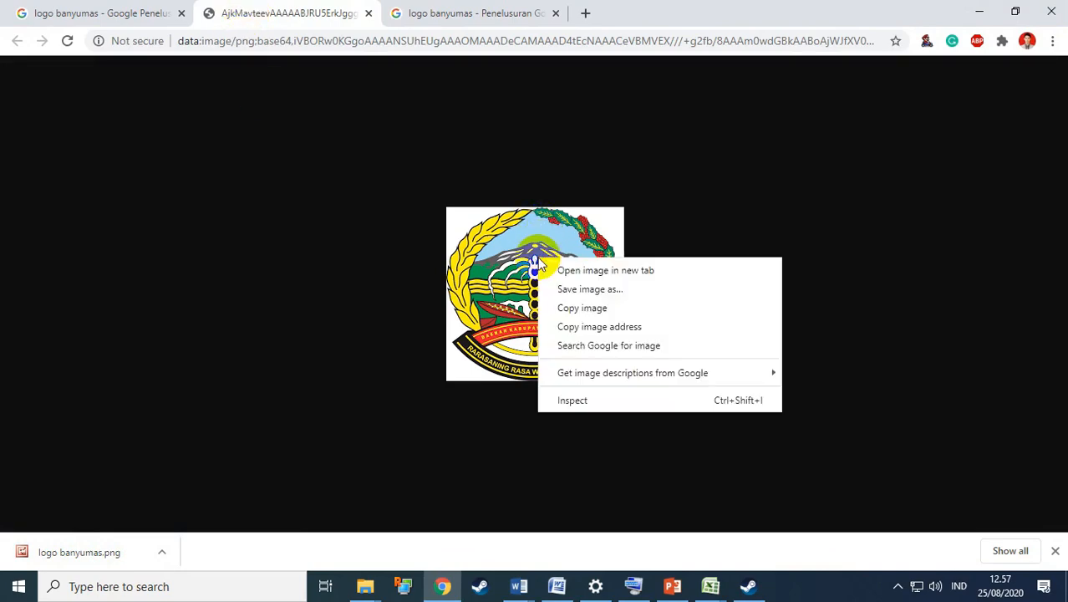
click(585, 289)
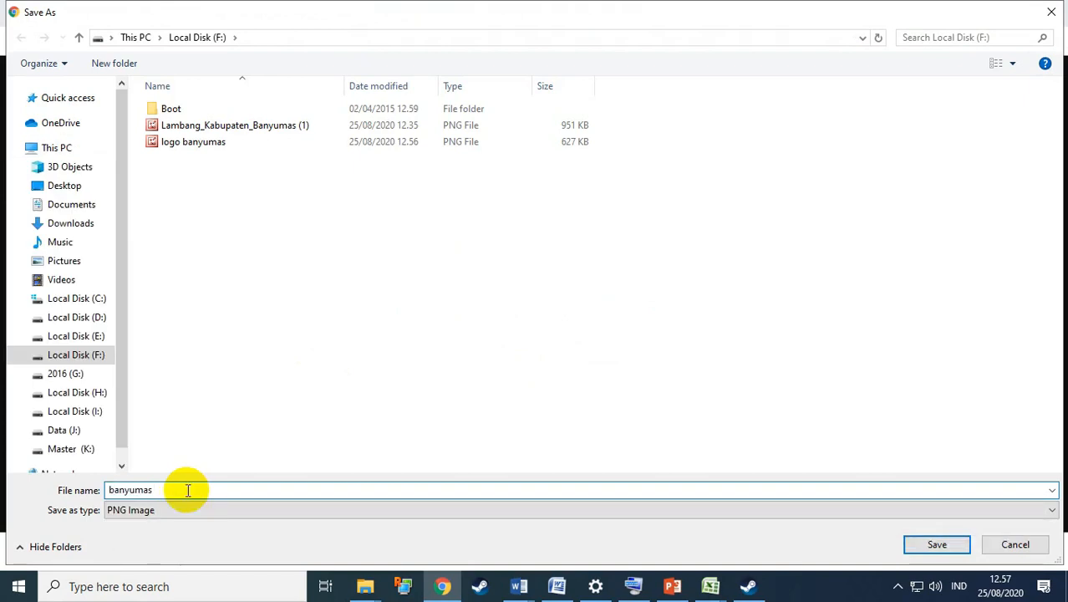
text(g)
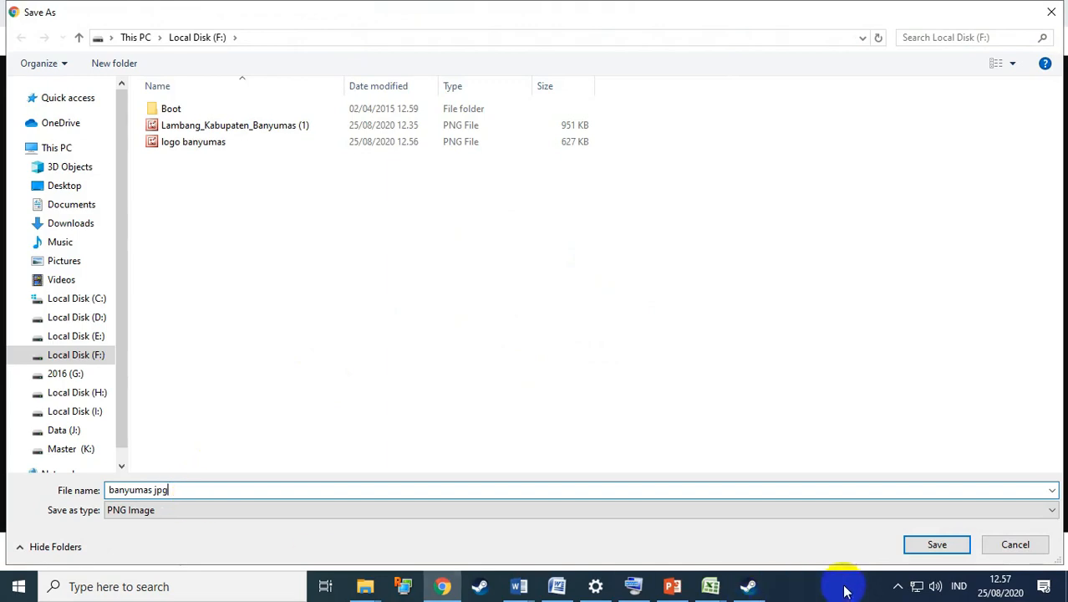
click(907, 542)
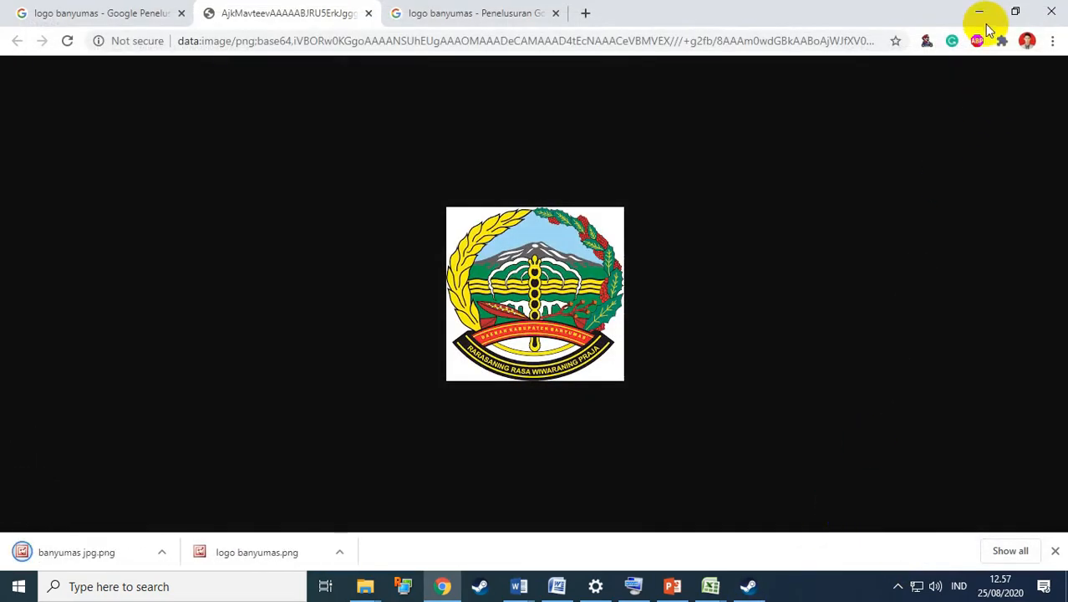
click(982, 15)
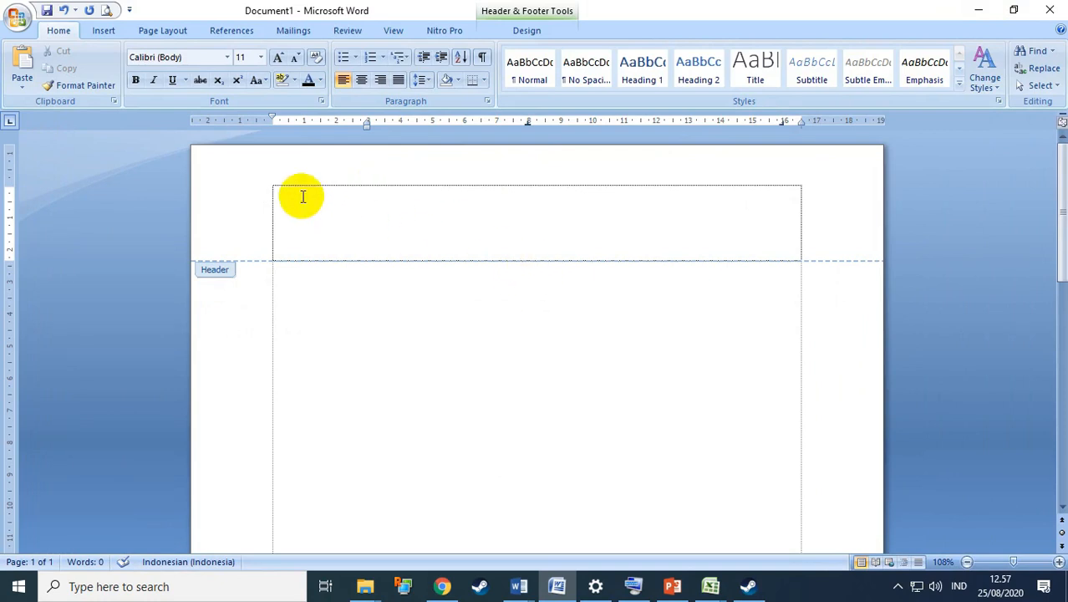
Insert the picture "logo banyumas" from Local Disk (F:) into the first line of the page header
click(106, 33)
click(169, 71)
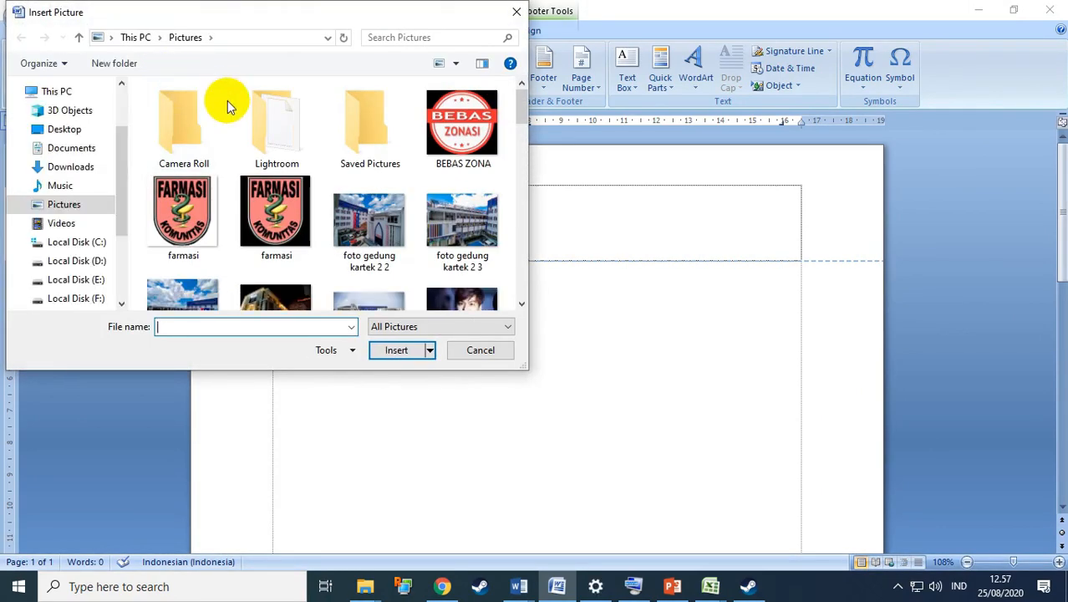
scroll(100, 219, down, 3)
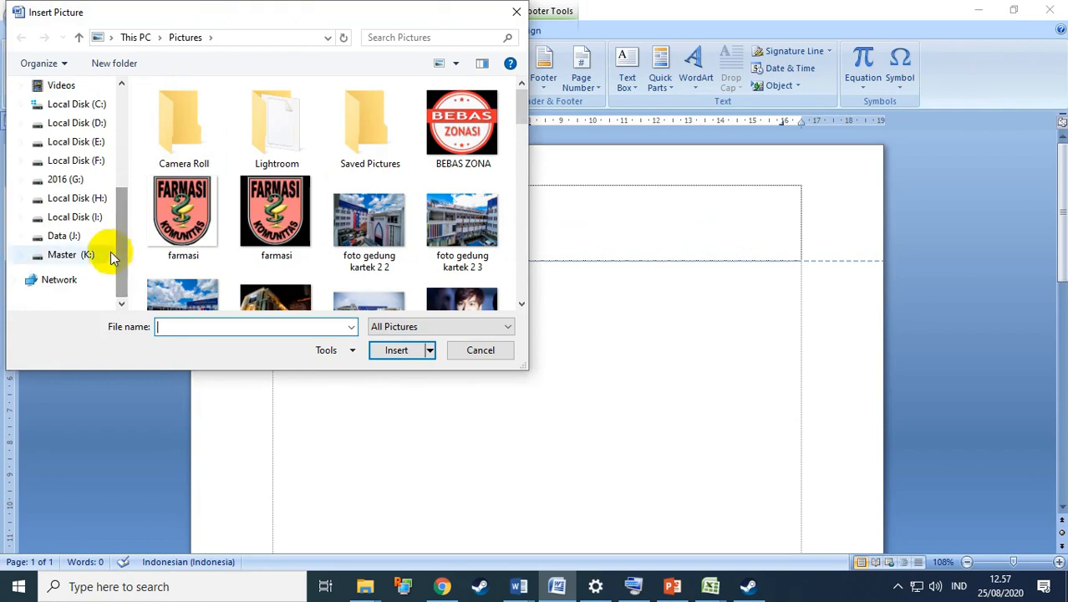
click(77, 161)
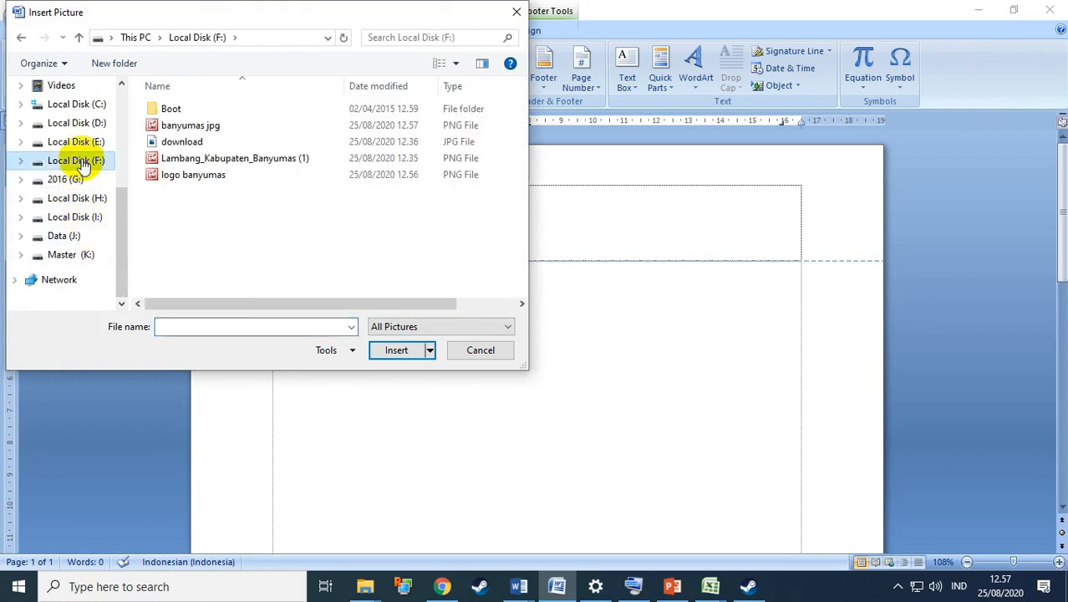
click(210, 179)
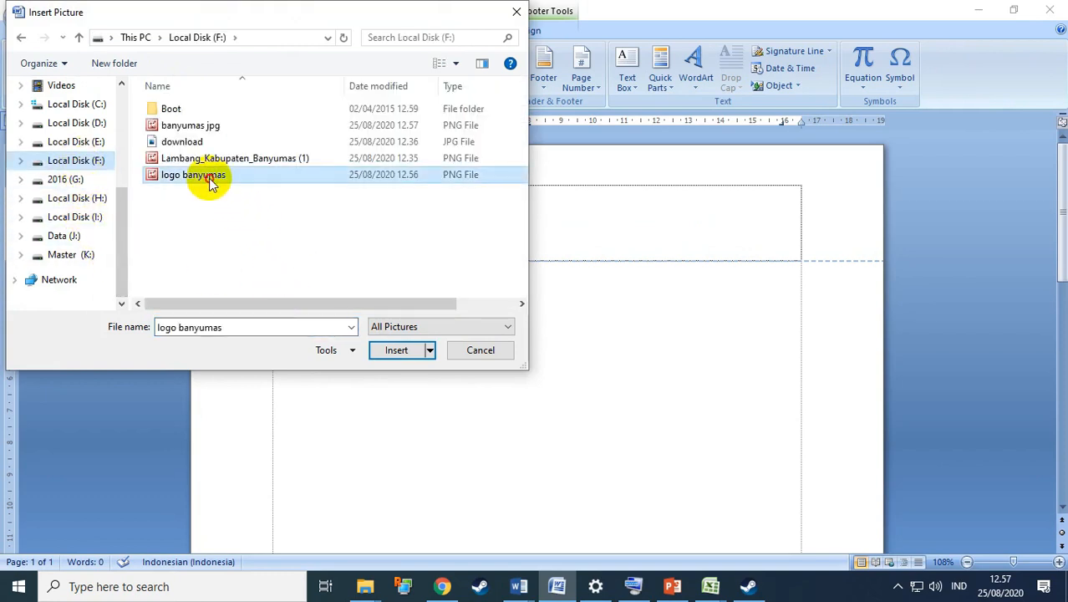
click(392, 352)
Shrink the inserted logo slightly and proportionally to about 16,64 cm high and 16,29 cm wide
scroll(384, 384, down, 5)
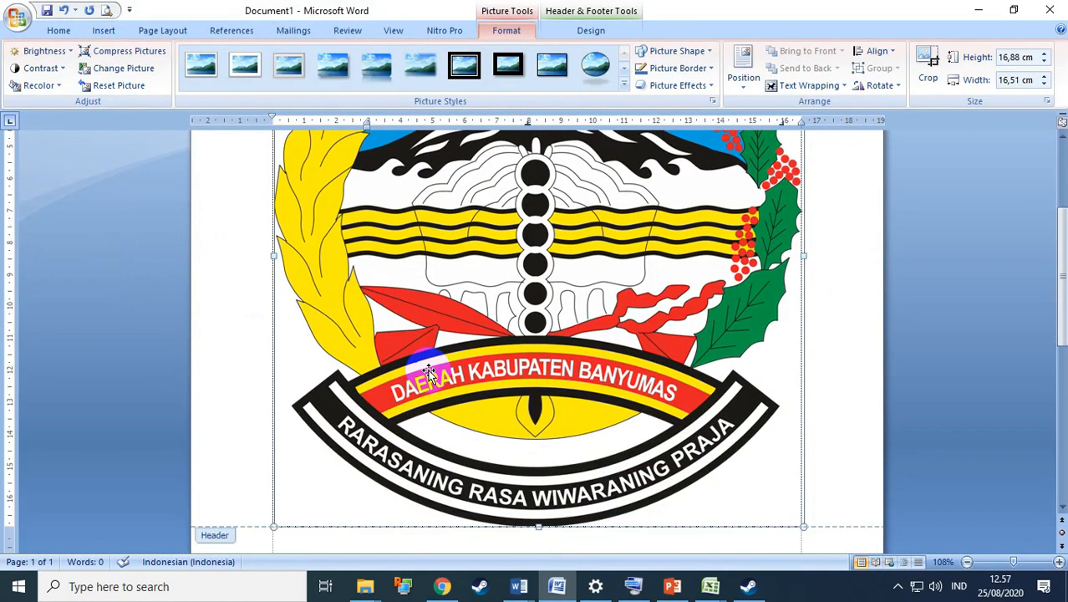
scroll(458, 351, up, 4)
scroll(458, 351, down, 6)
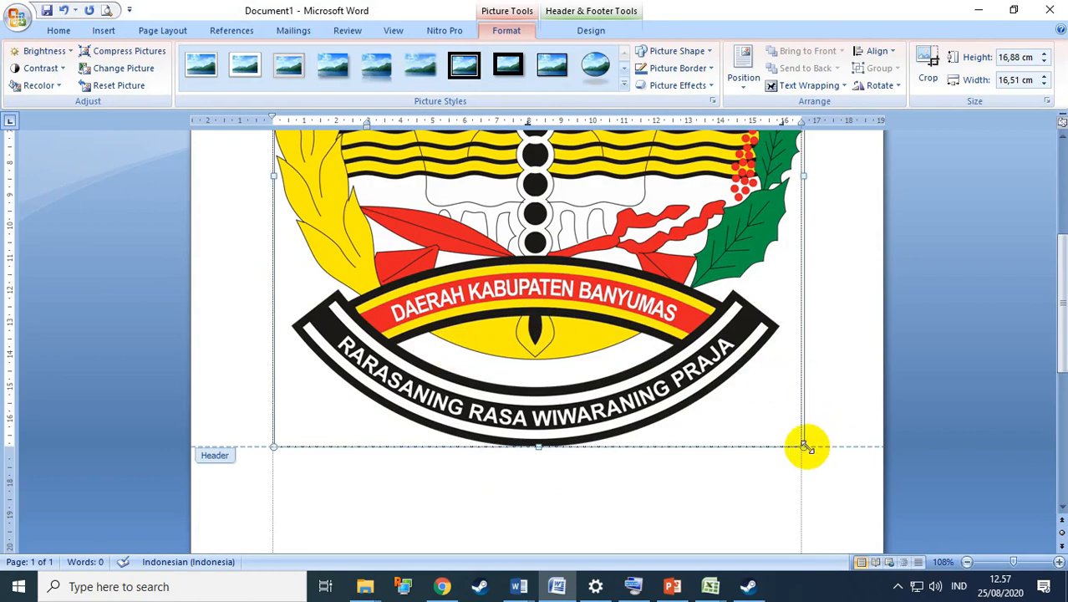
drag(803, 446, 785, 397)
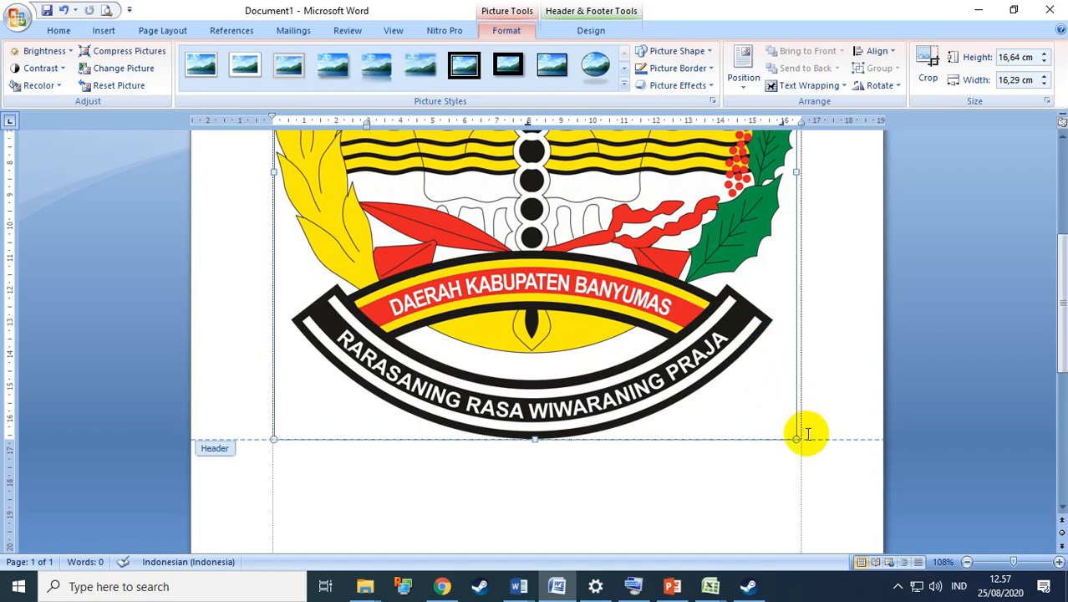
scroll(832, 351, up, 5)
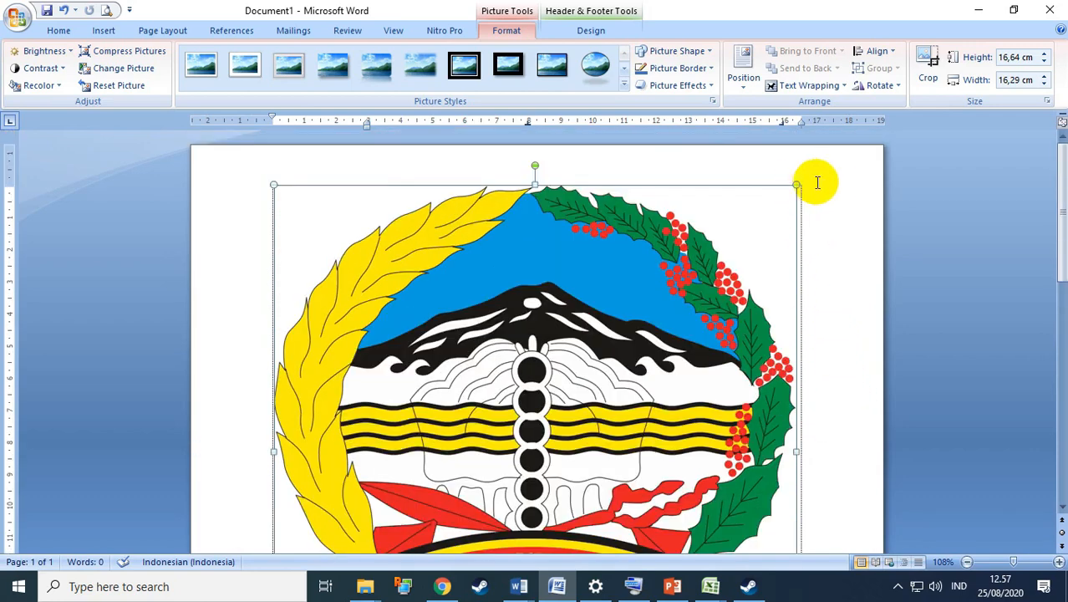
Try squeezing only the logo's width to about 7,74 cm, and undo that change
click(829, 182)
click(637, 274)
scroll(652, 283, up, 3)
scroll(804, 369, down, 5)
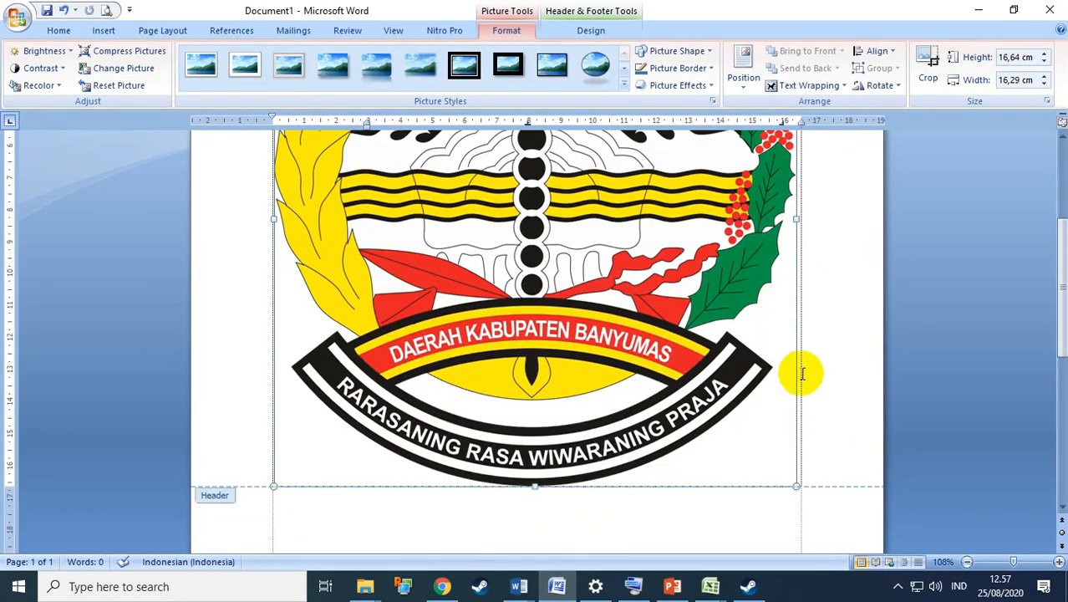
scroll(809, 295, up, 2)
drag(797, 298, 523, 298)
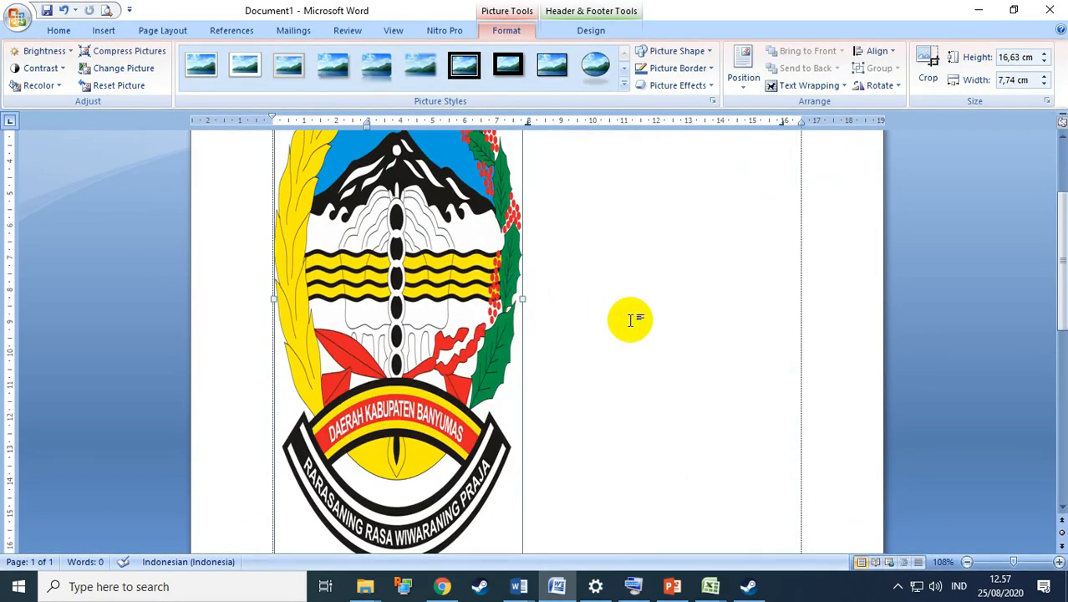
key(ctrl+z)
Scale the logo down proportionally to about 2,37 cm high and 2,32 cm wide
scroll(803, 334, down, 2)
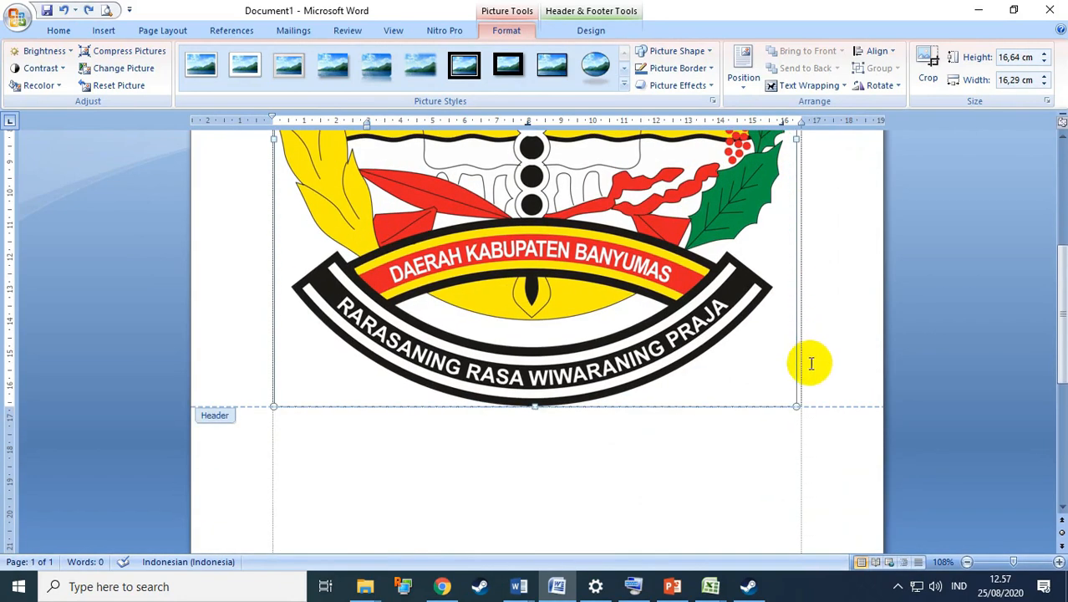
drag(797, 407, 573, 179)
scroll(764, 285, up, 5)
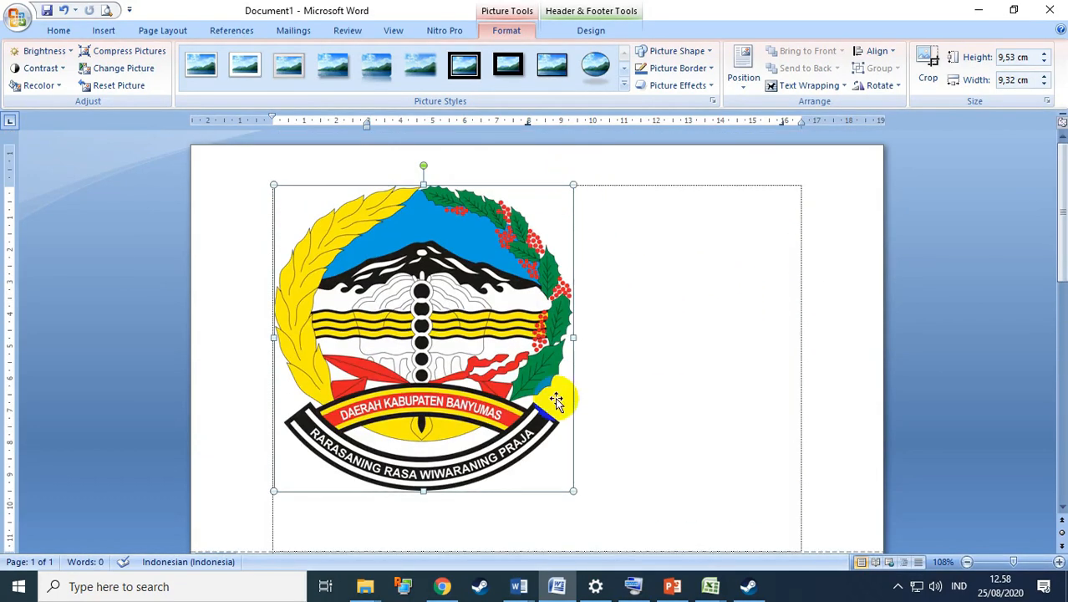
drag(573, 490, 324, 255)
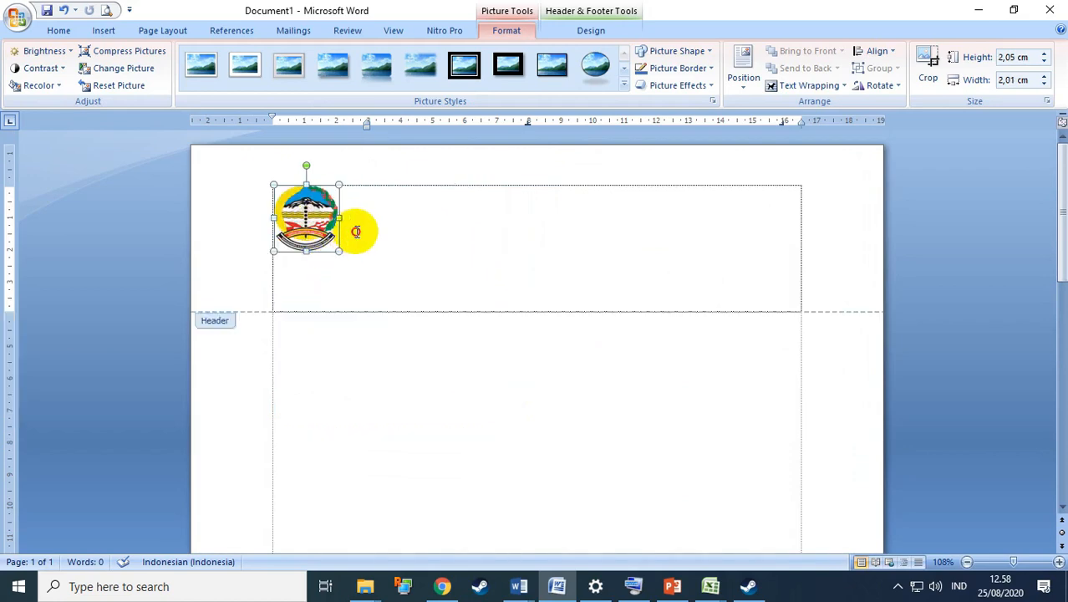
click(355, 234)
click(328, 239)
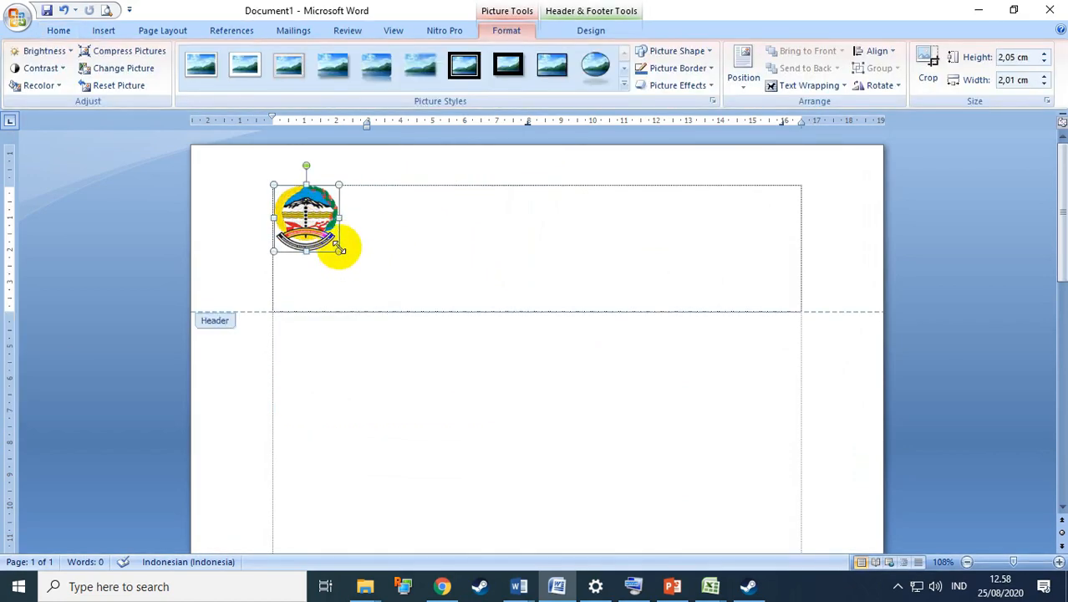
drag(340, 249, 349, 260)
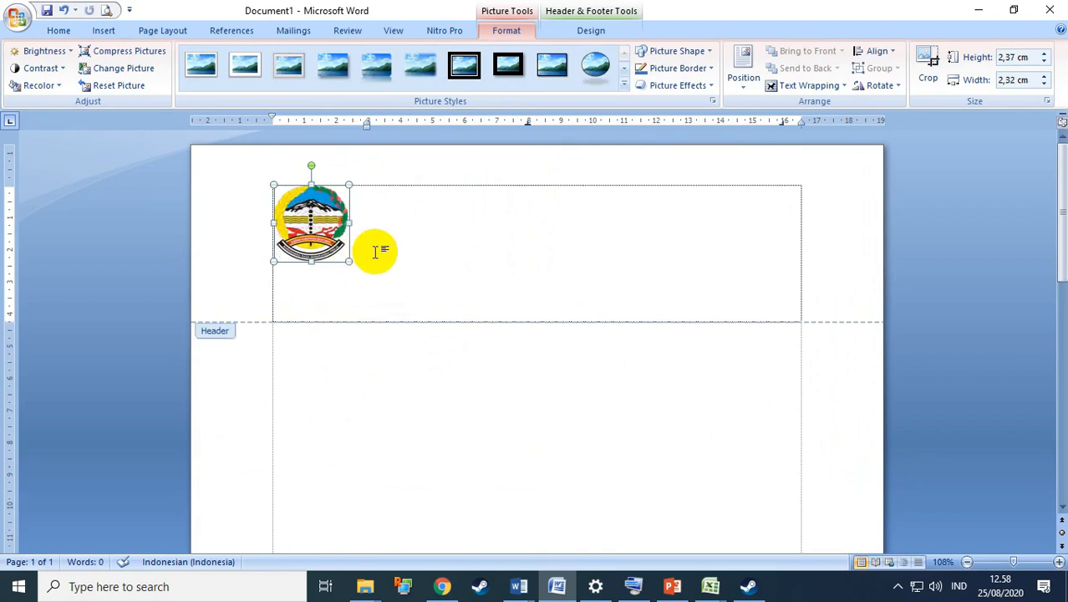
click(381, 252)
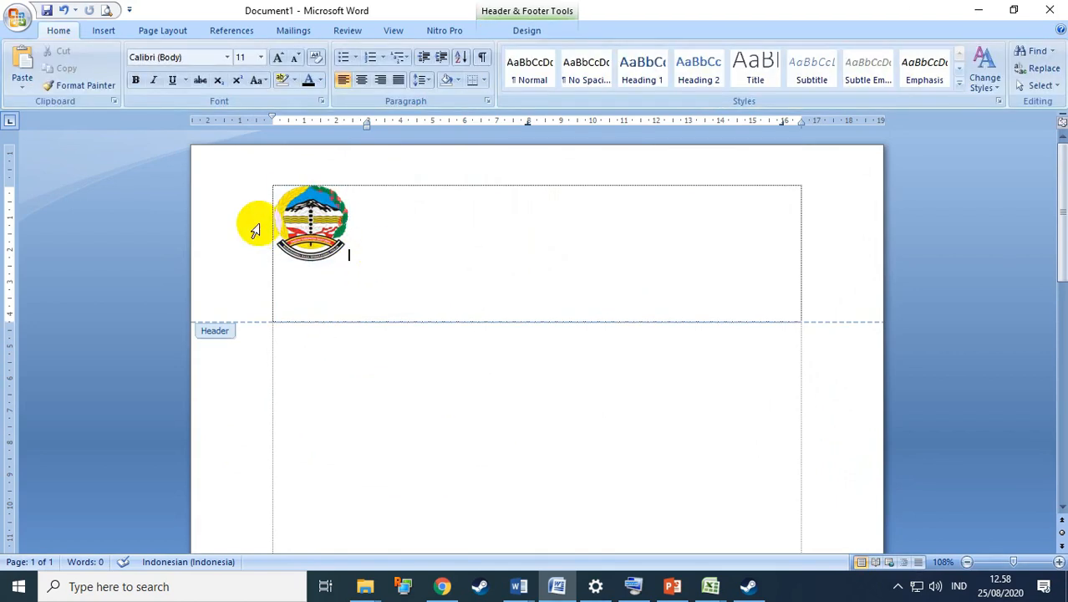
Delete the shrunken "logo banyumas" picture from the page header
click(257, 226)
click(446, 262)
click(324, 232)
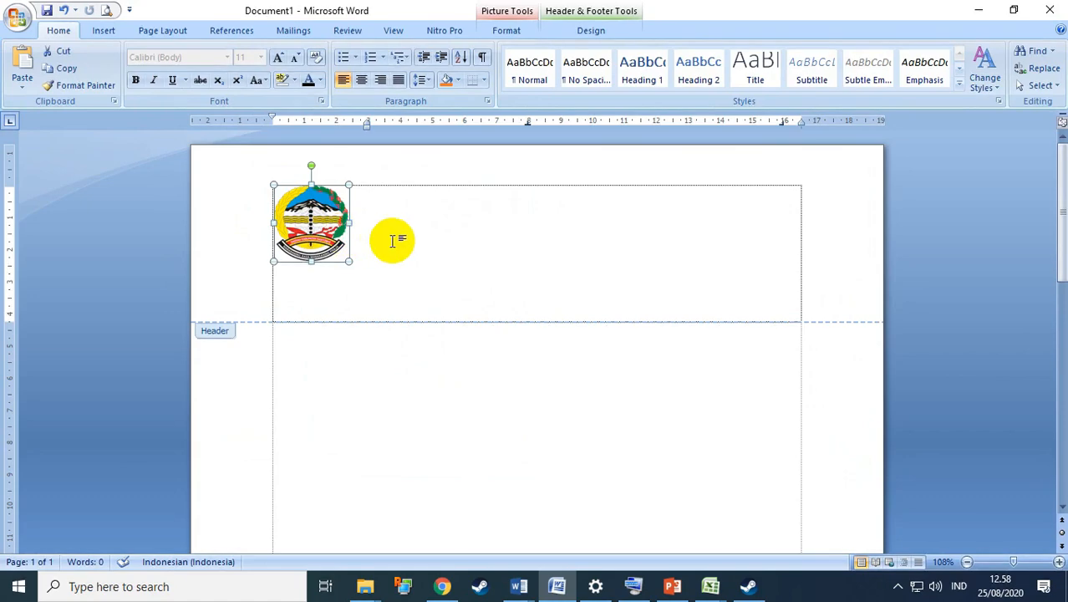
key(Delete)
Insert the picture "Lambang_Kabupaten_Banyumas (1)" from Local Disk (F:) into the page header
click(107, 31)
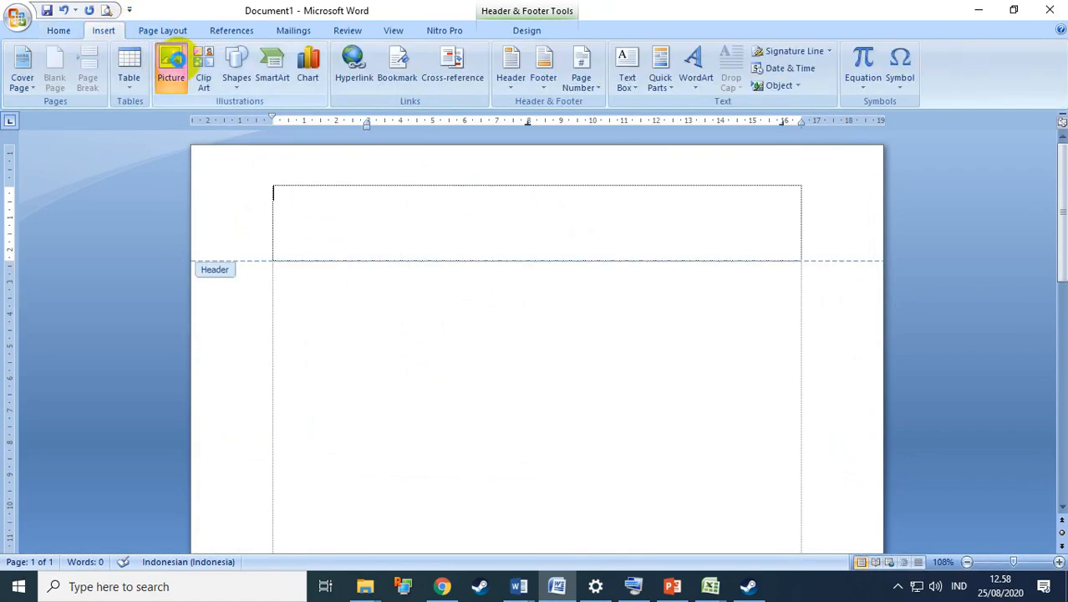
click(170, 65)
double_click(221, 161)
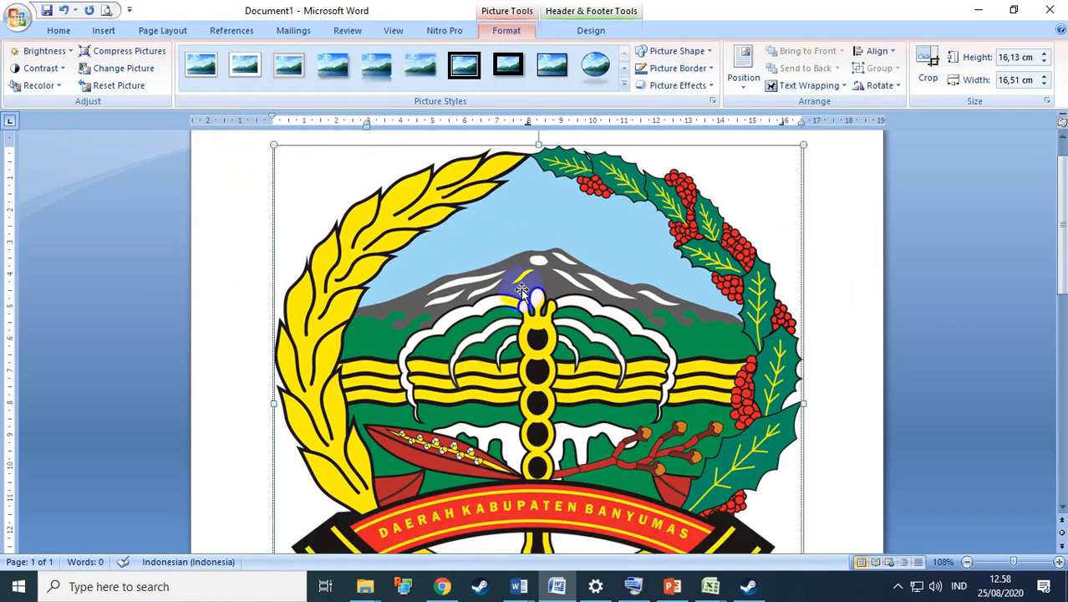
Set the height of the inserted Banyumas emblem to 3 cm
click(1014, 58)
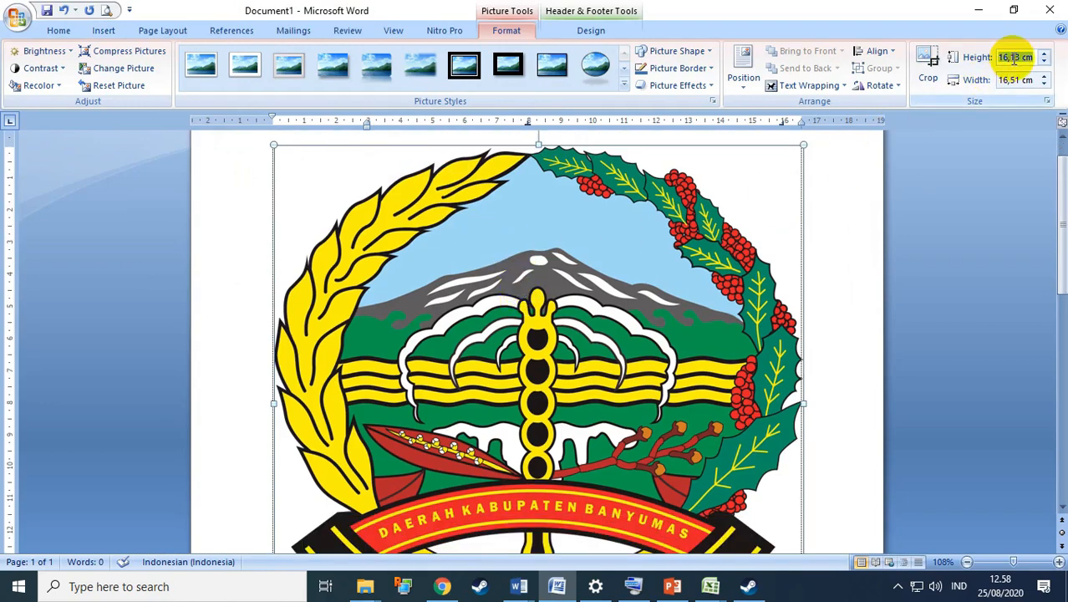
click(550, 311)
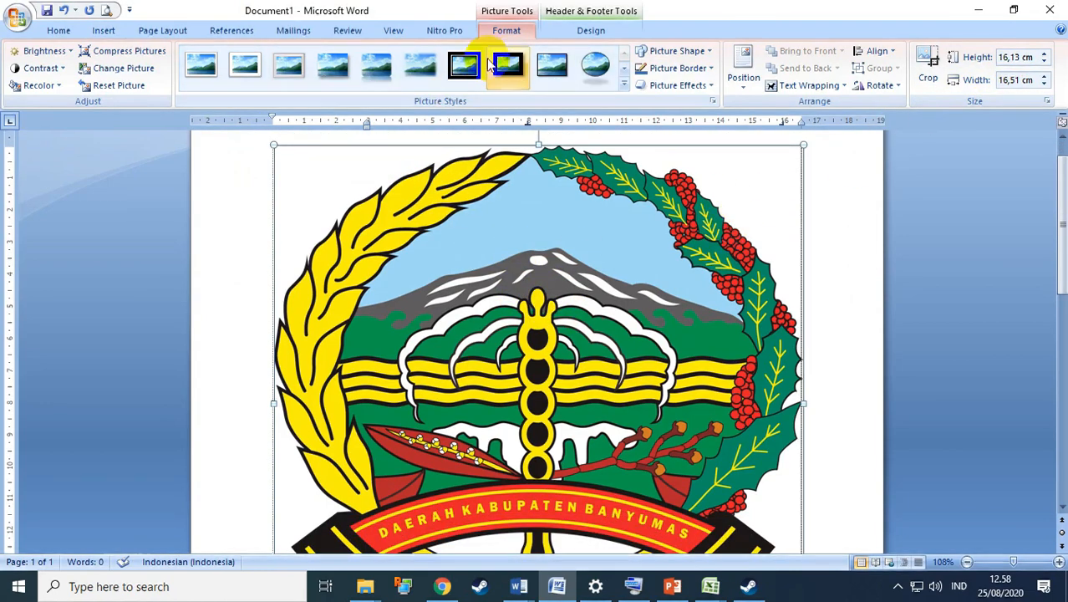
click(1012, 57)
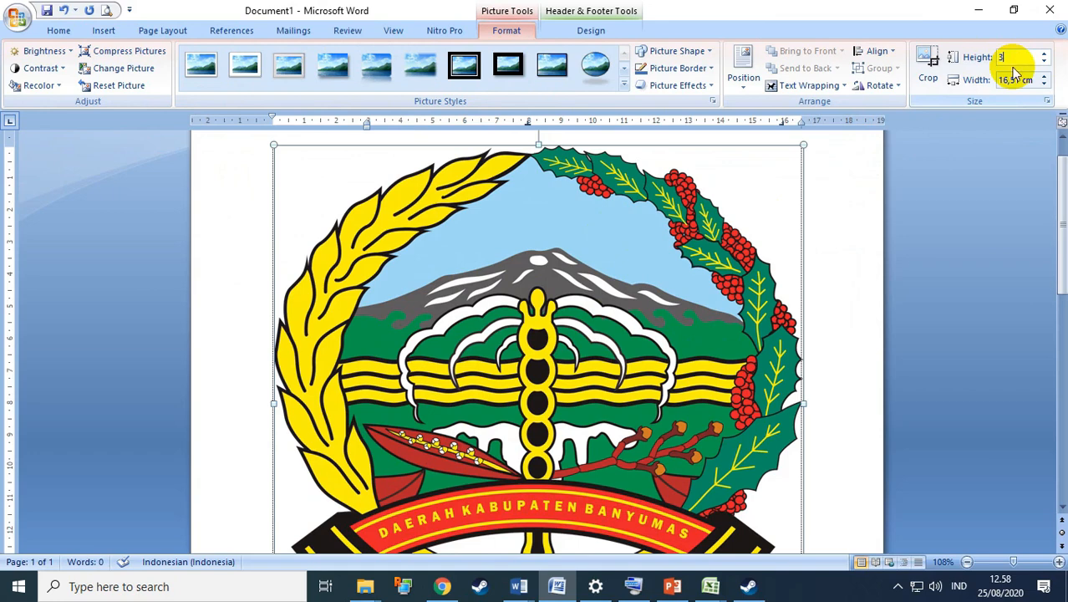
key(Return)
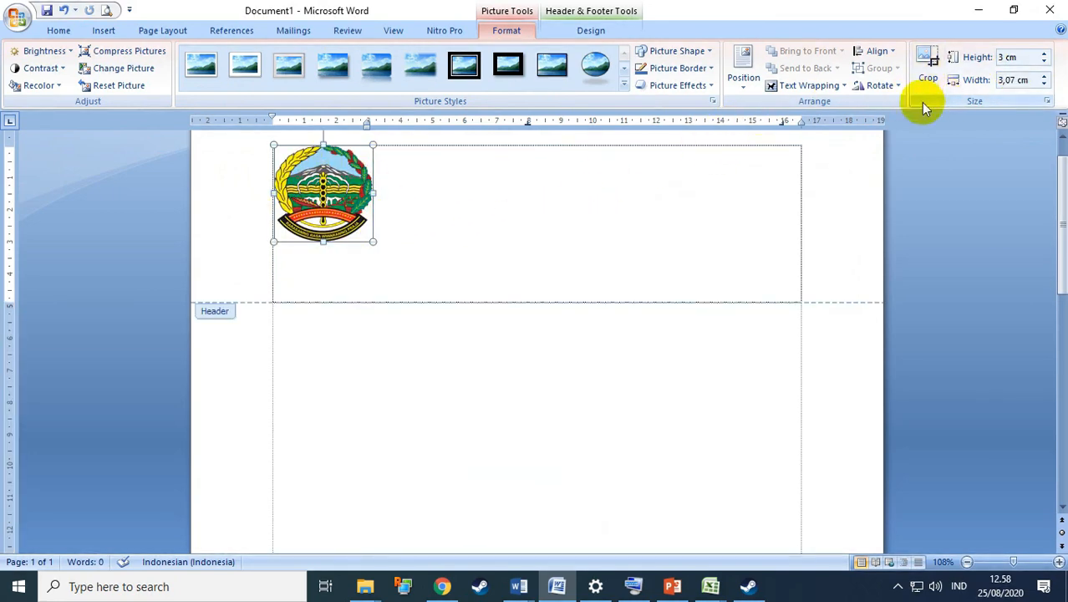
Remove the extra blank lines below the logo in the page header
click(416, 248)
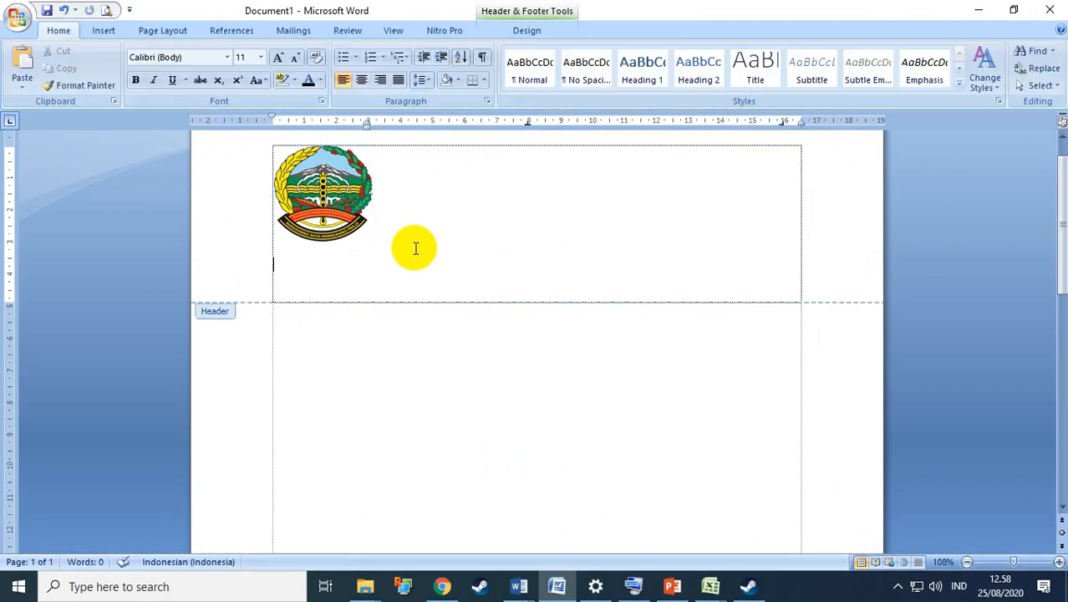
key(BackSpace)
key(BackSpace)
key(BackSpace)
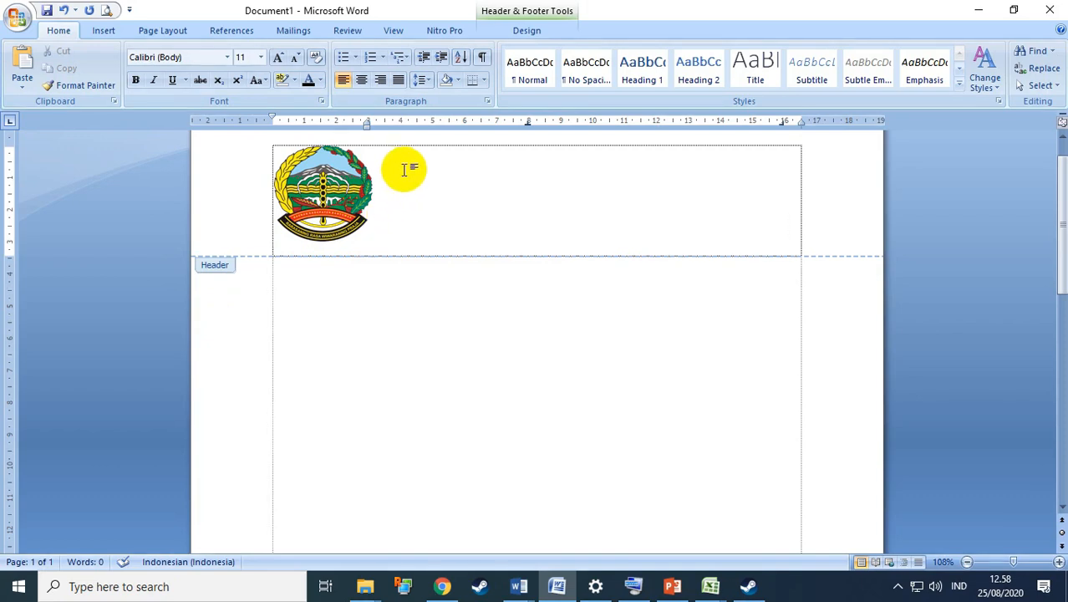
Enter the sample text "asasasasa" directly beside the header logo, and select the logo picture
click(336, 171)
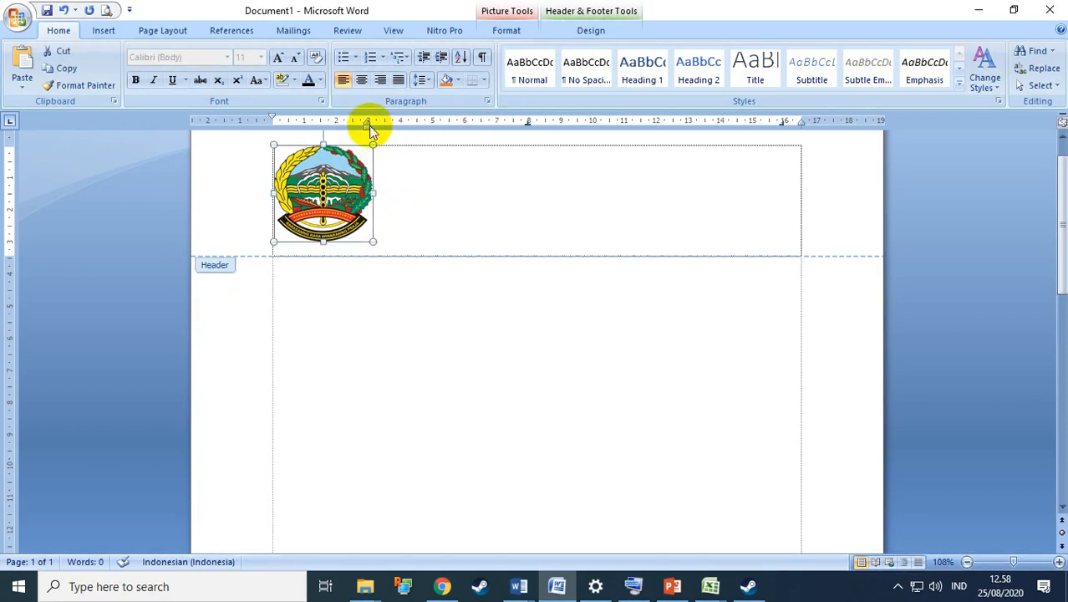
click(439, 167)
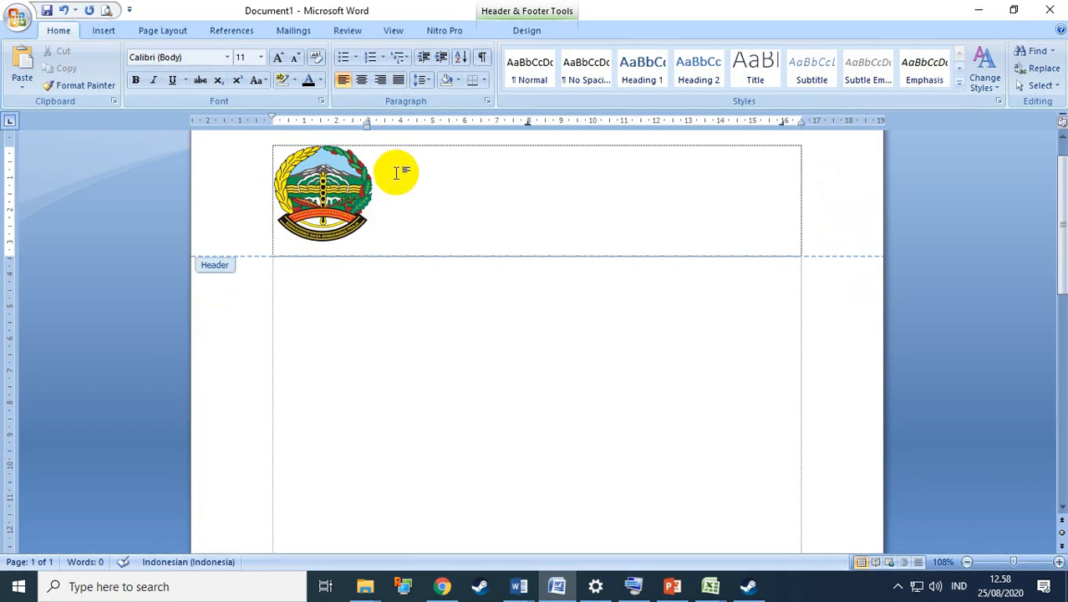
click(319, 192)
click(389, 234)
text(as)
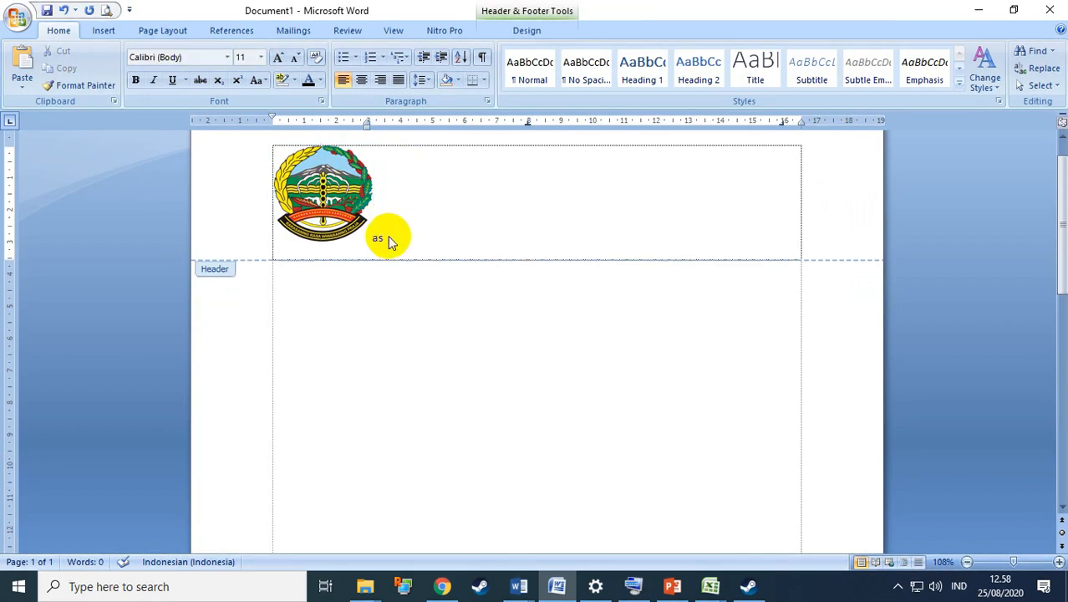
text(asasasa)
click(322, 193)
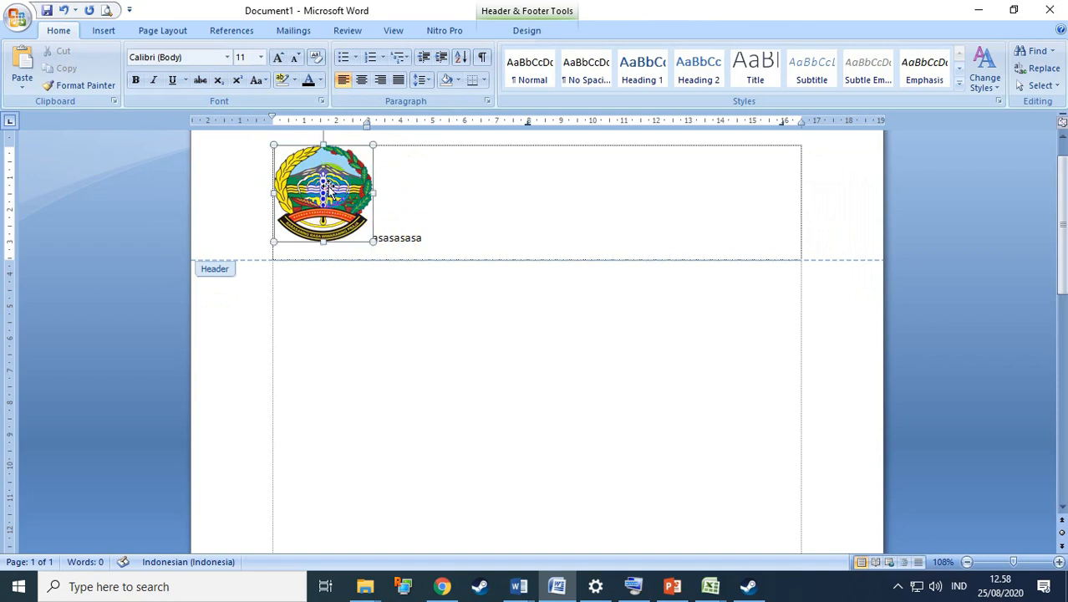
Delete the sample text "asasasasa" beside the logo in the page header
click(437, 241)
key(BackSpace)
key(BackSpace)
key(BackSpace)
key(BackSpace)
key(BackSpace)
key(BackSpace)
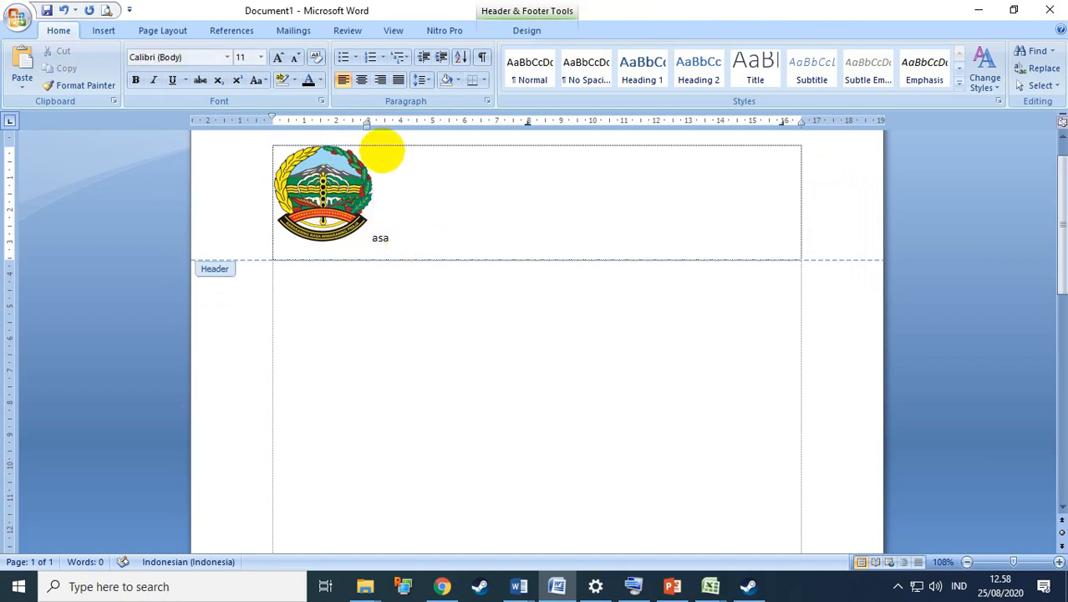
key(BackSpace)
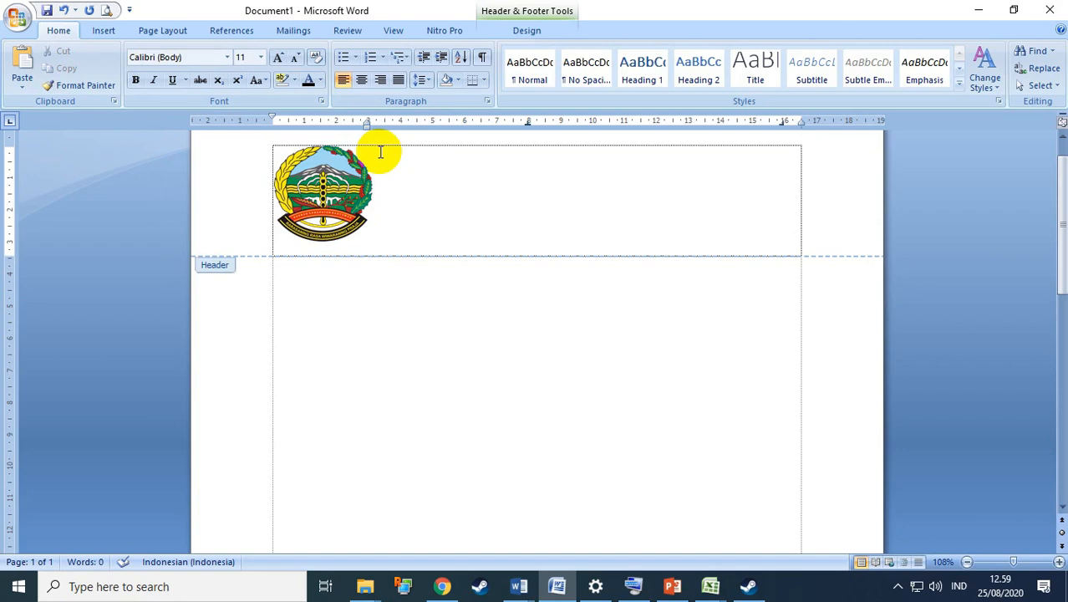
Set the text wrapping of the header logo to In Front of Text
click(311, 188)
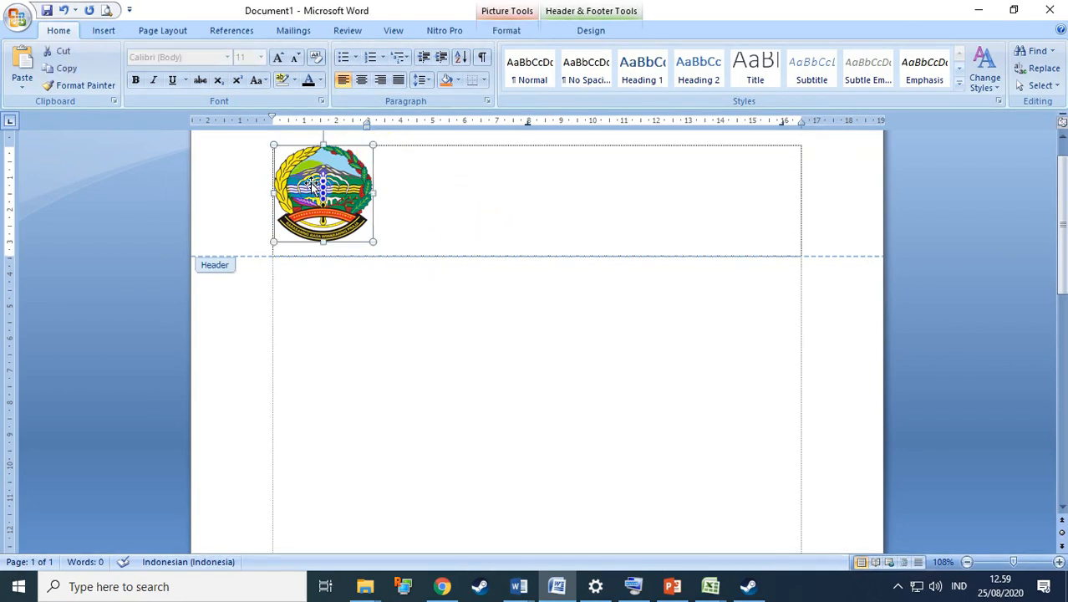
click(507, 30)
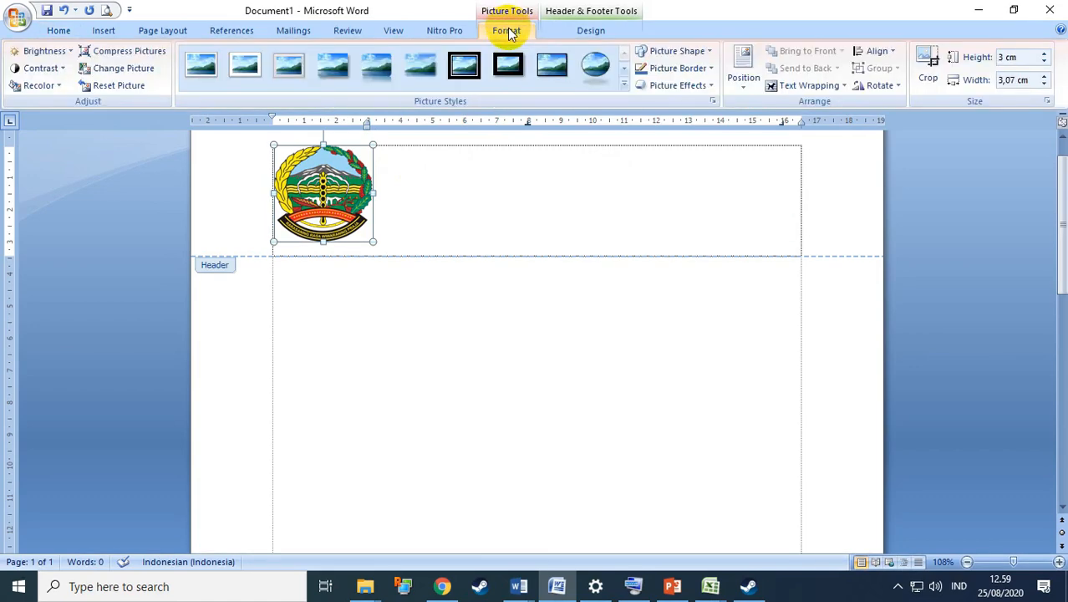
click(392, 230)
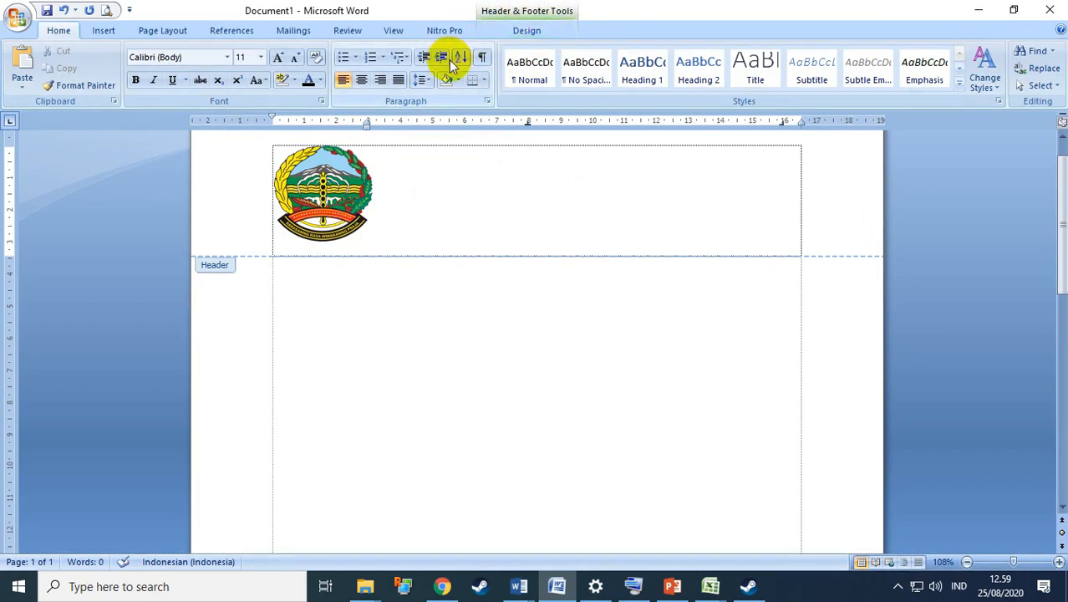
click(355, 191)
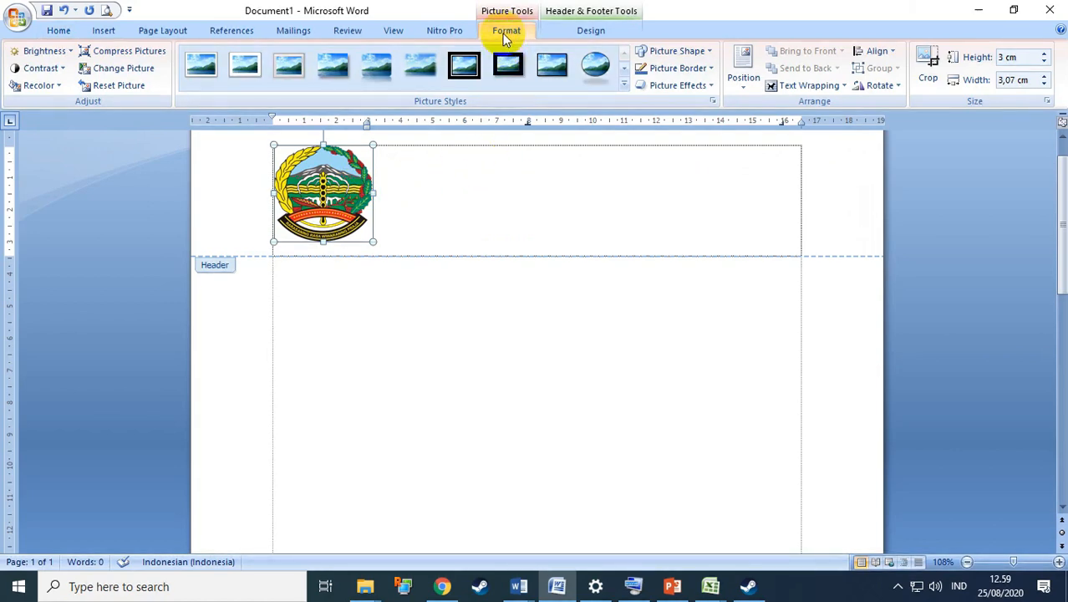
click(831, 90)
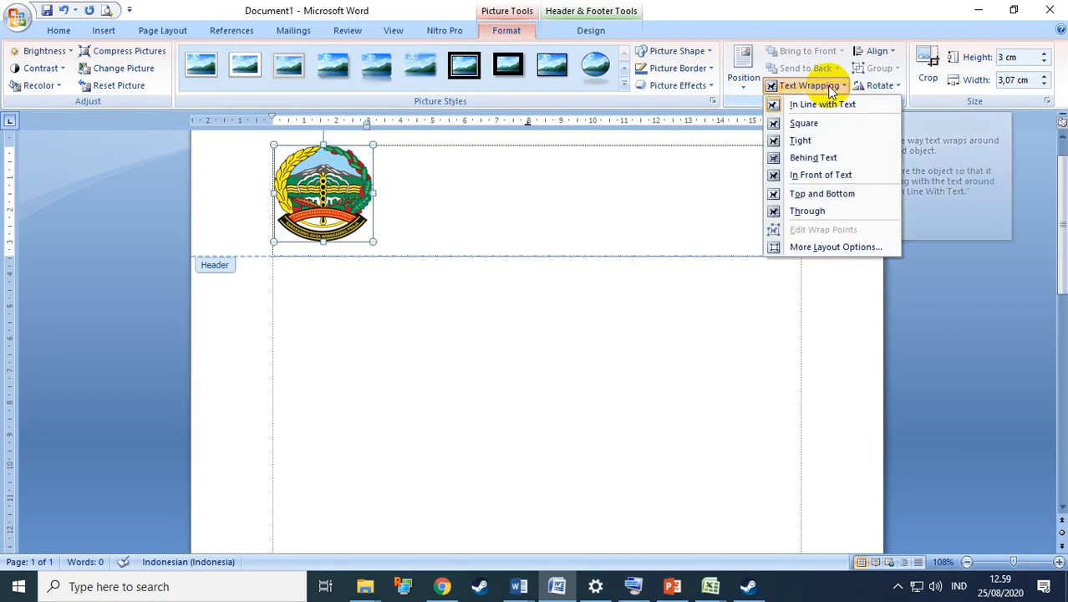
click(809, 177)
Place the logo in the upper-left corner of the header area and add blank lines so the header extends below the logo
drag(356, 209, 411, 169)
drag(412, 169, 319, 172)
click(388, 159)
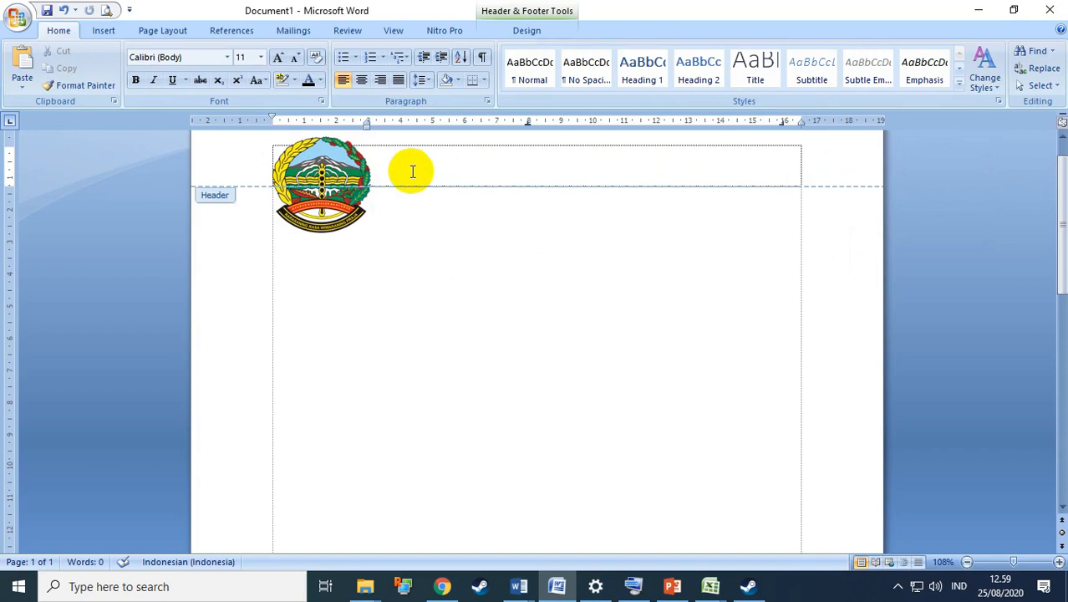
key(Return)
key(Return)
drag(308, 209, 316, 172)
click(420, 196)
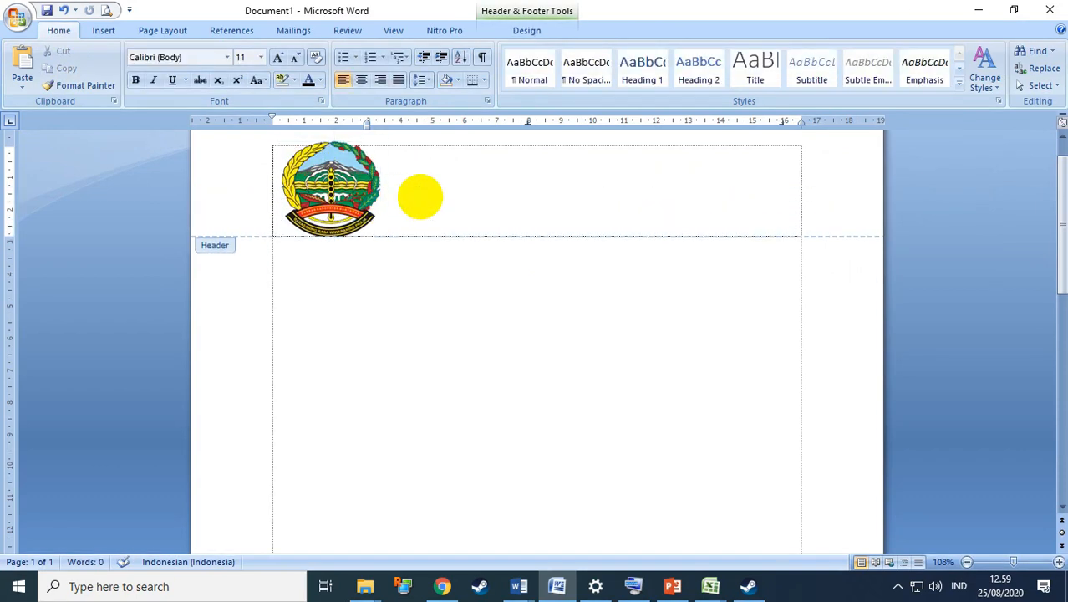
click(343, 188)
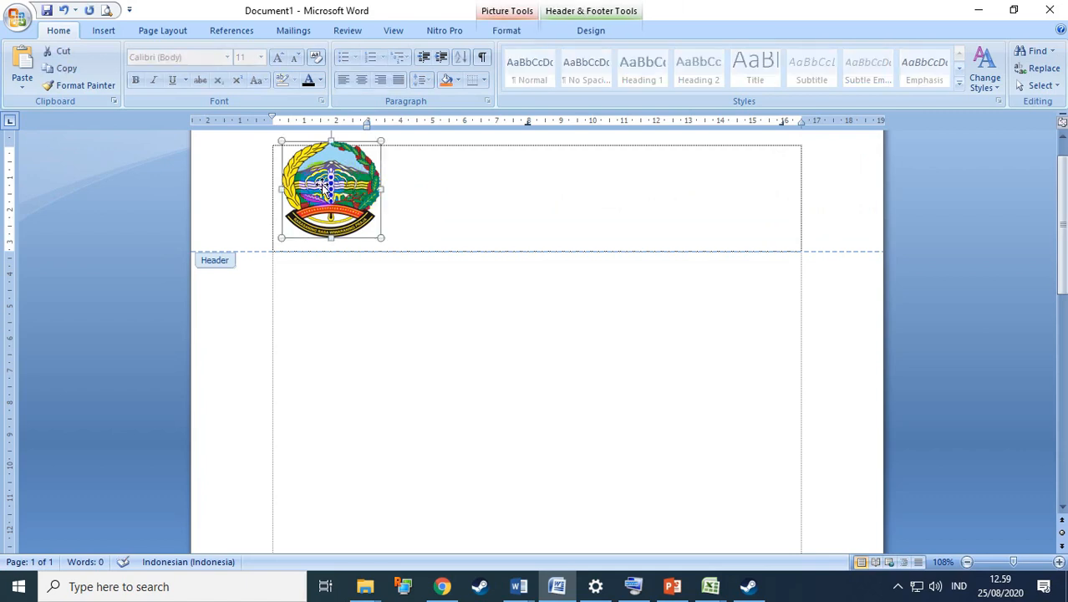
click(390, 154)
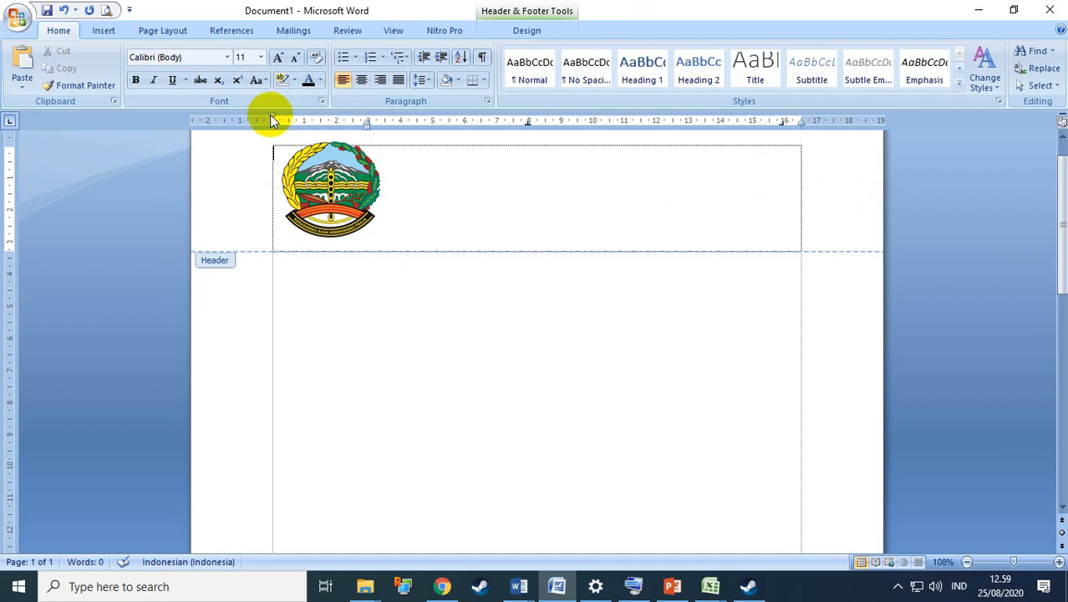
Indent the header text past the logo and enter "PEMERINTAH KABUPATEN BANYUMAS", "KECAMATAN JATILAWANG", "KEPALA DESA TUNJUNG" and the office's address and phone line
mouse_move(274, 119)
mouse_down()
mouse_move(408, 125)
mouse_move(378, 131)
mouse_up()
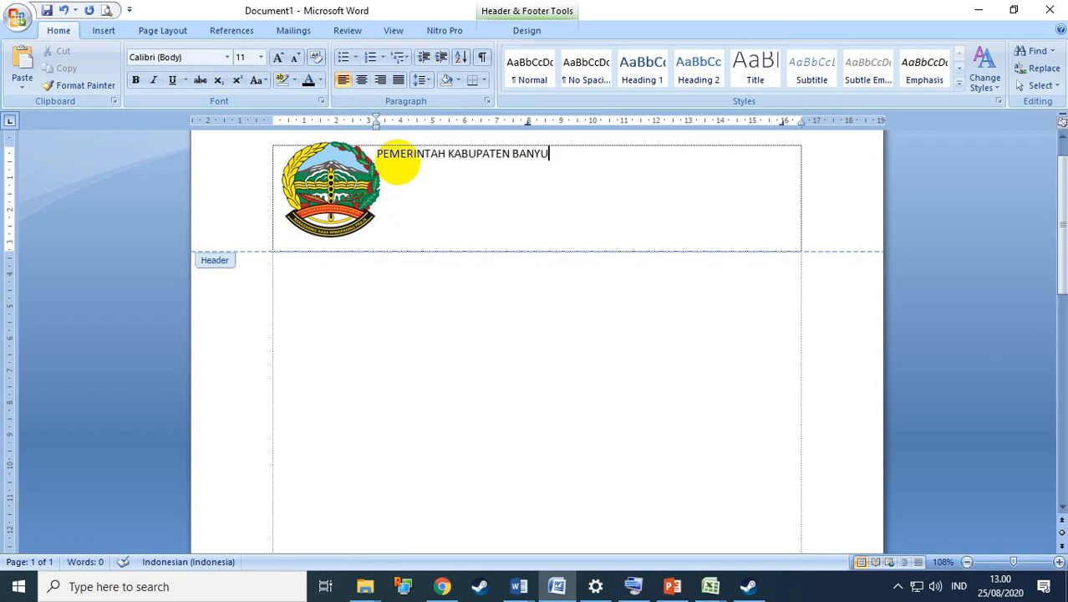
text(MAS)
key(Return)
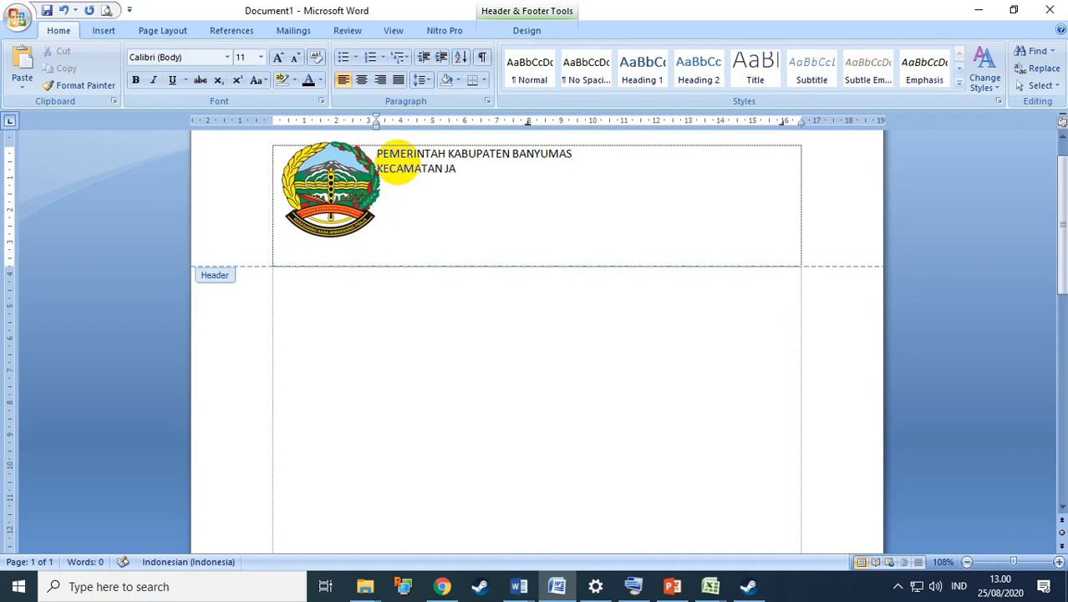
key(Return)
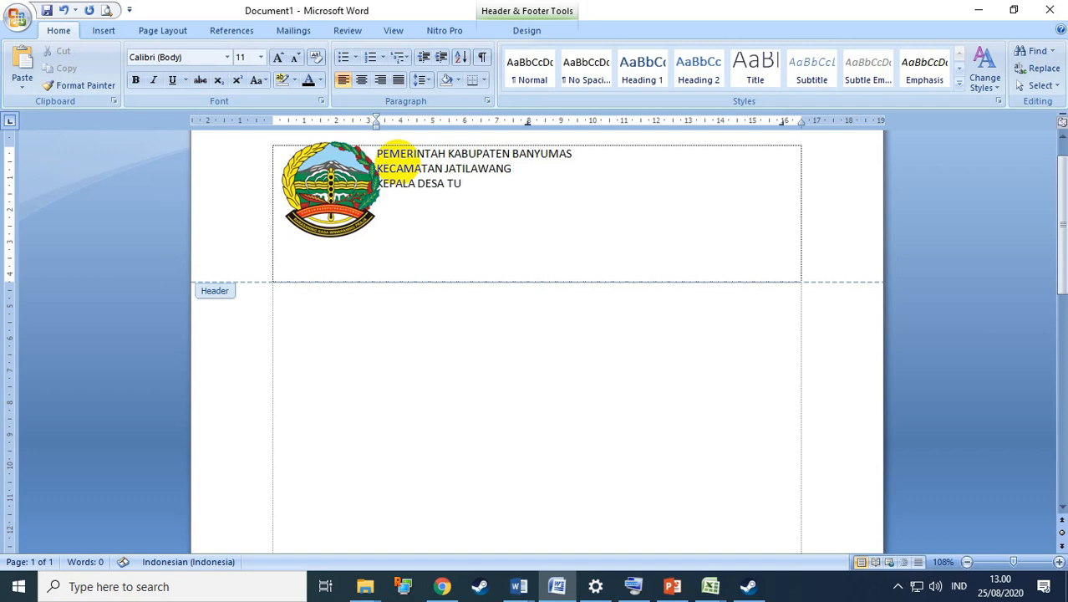
key(Return)
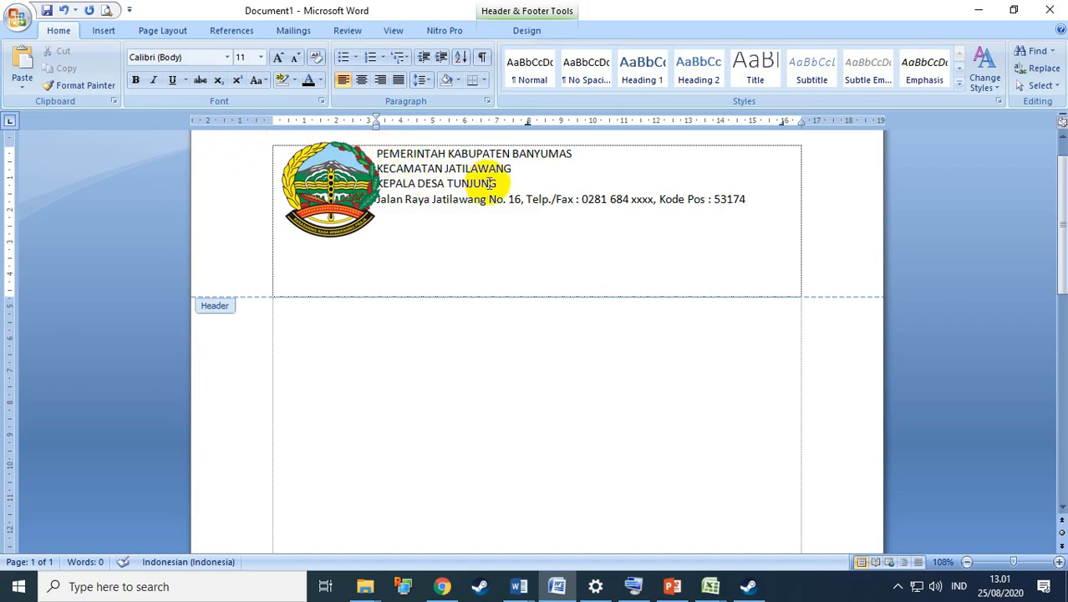
Center all the header text and make it bold, except for the address line, which stays in regular weight
key(ctrl+a)
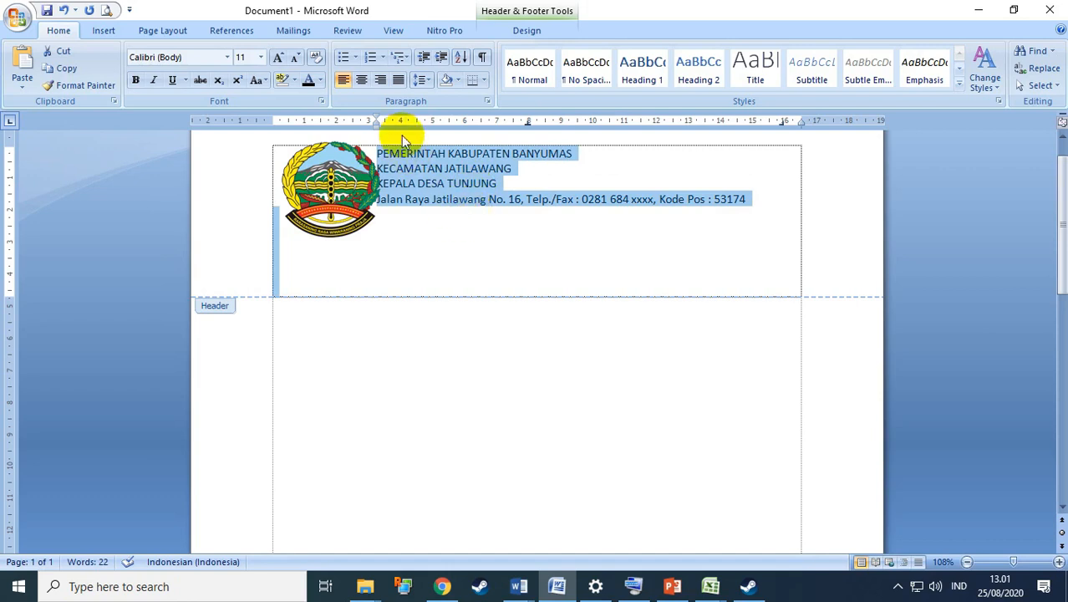
key(ctrl+e)
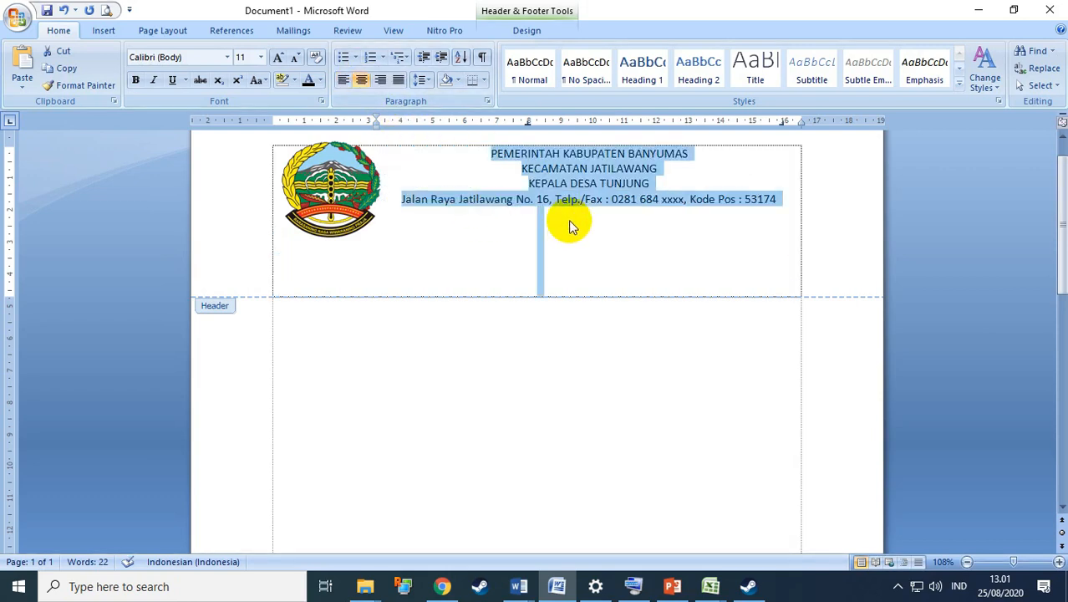
key(ctrl+b)
click(401, 201)
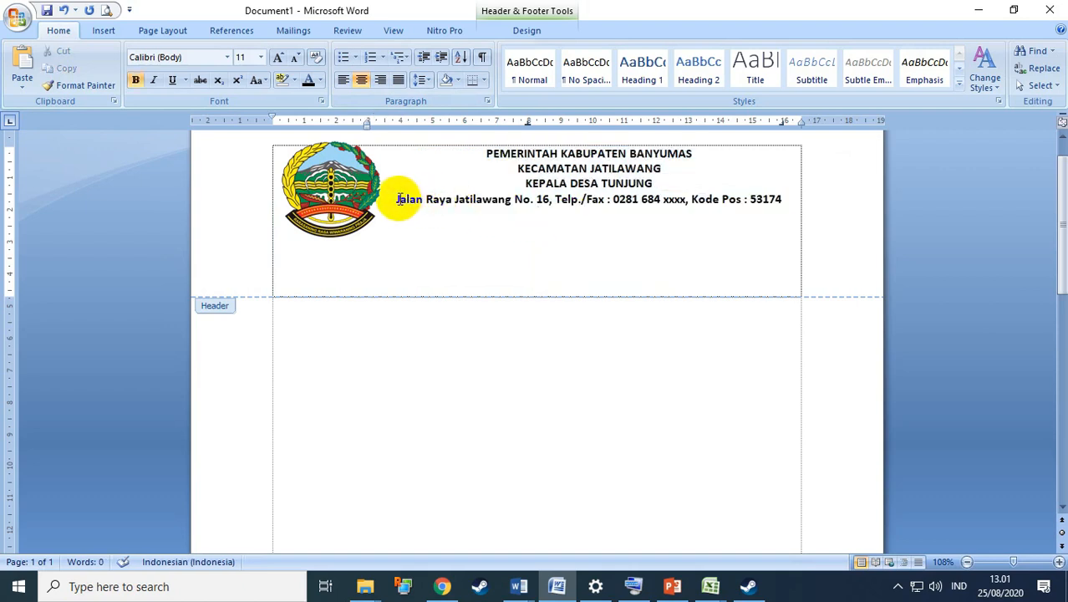
drag(399, 198, 770, 207)
key(ctrl+b)
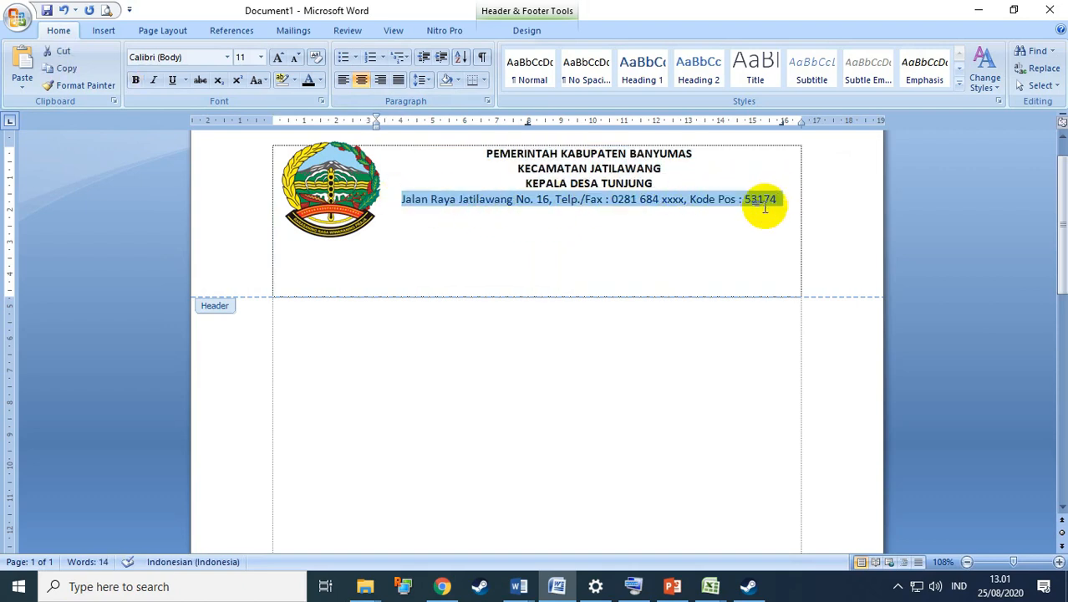
click(635, 232)
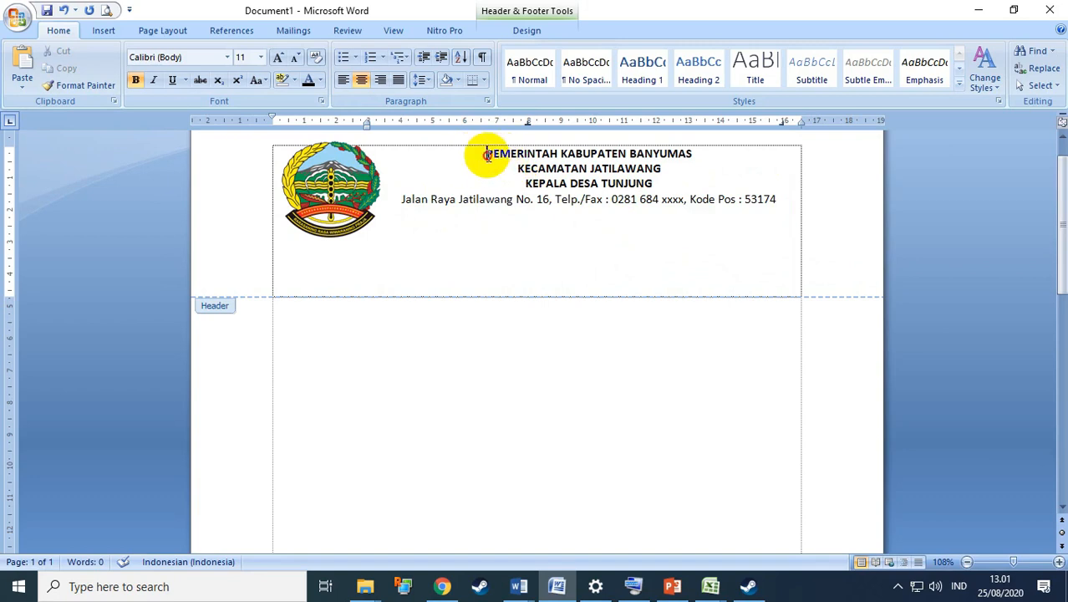
Format the line "PEMERINTAH KABUPATEN BANYUMAS" in Arial at size 16
drag(488, 155, 703, 157)
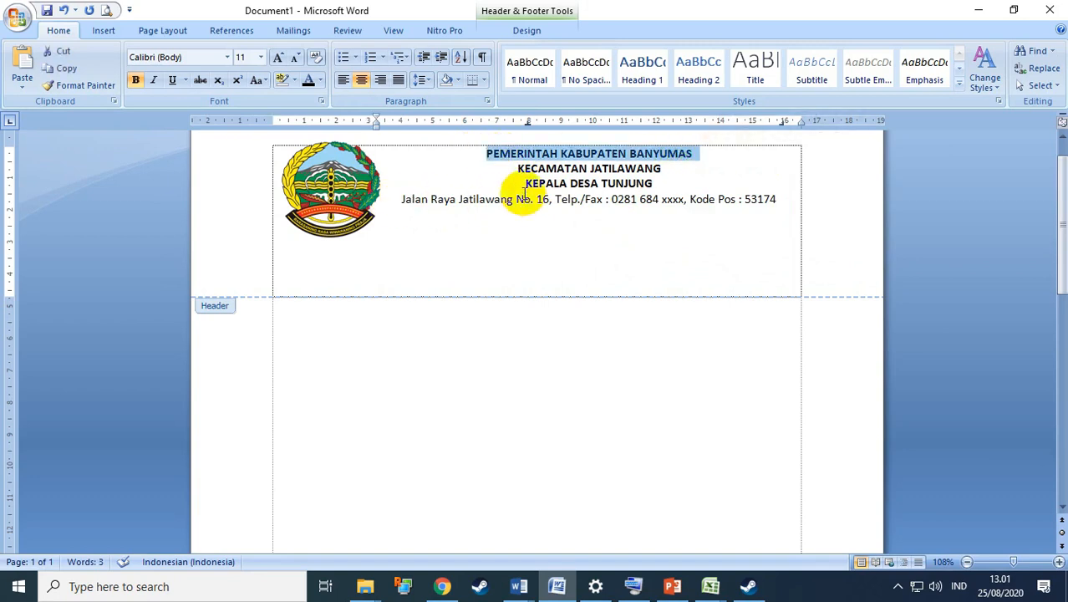
click(226, 57)
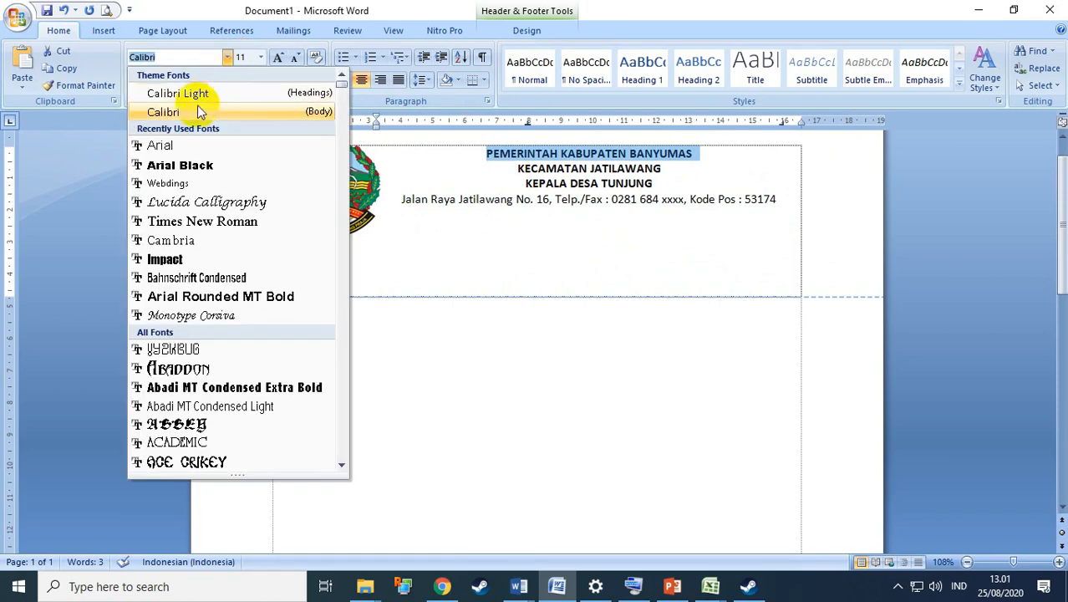
click(178, 152)
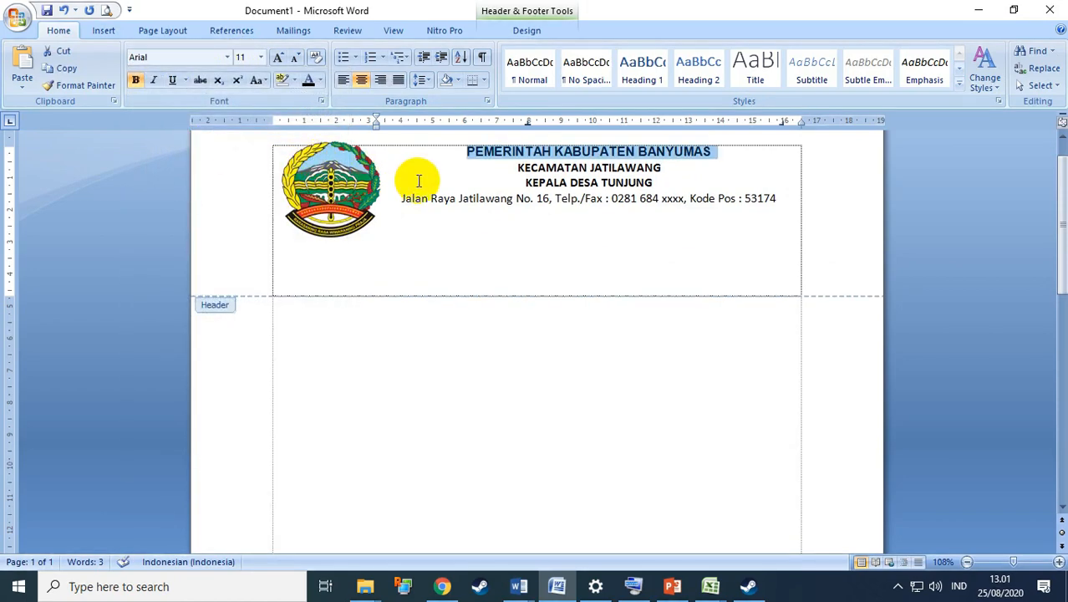
click(261, 57)
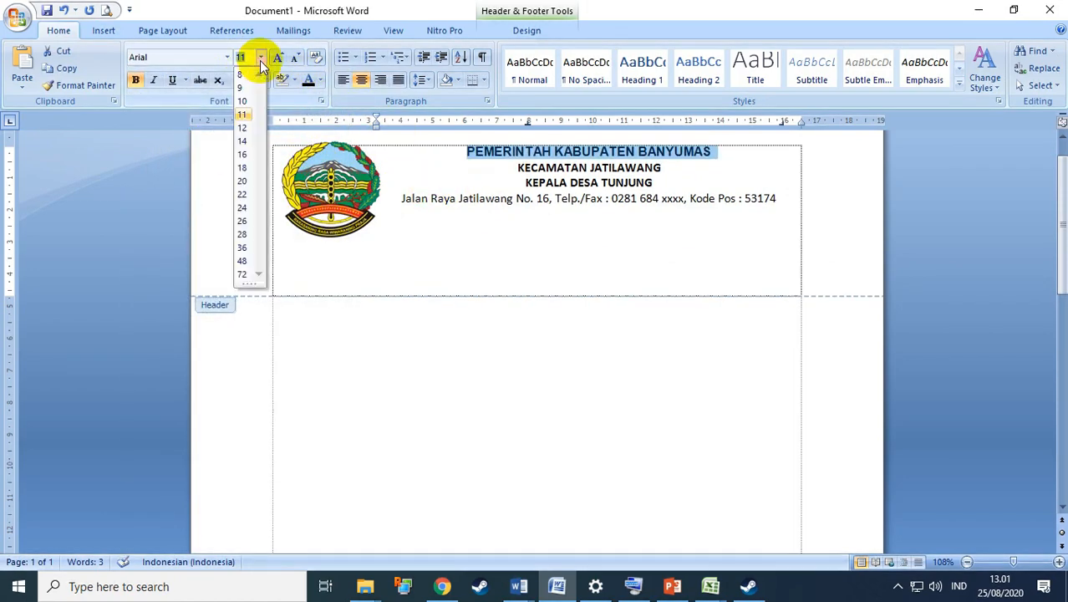
click(243, 155)
Set the font size of the line "KECAMATAN JATILAWANG" to 20
drag(515, 174, 663, 174)
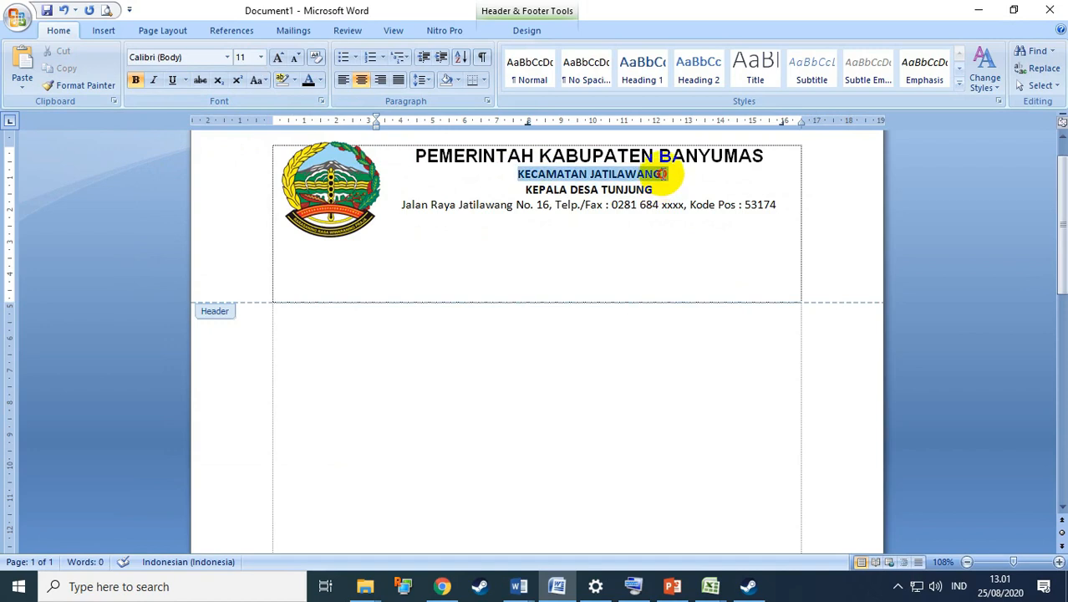
click(261, 57)
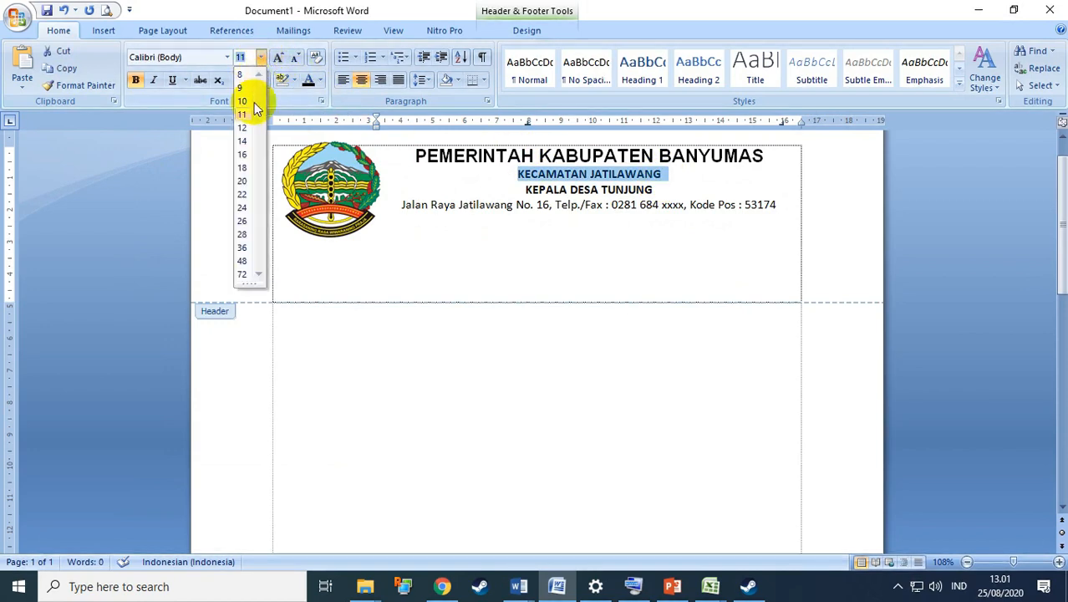
click(242, 180)
click(552, 197)
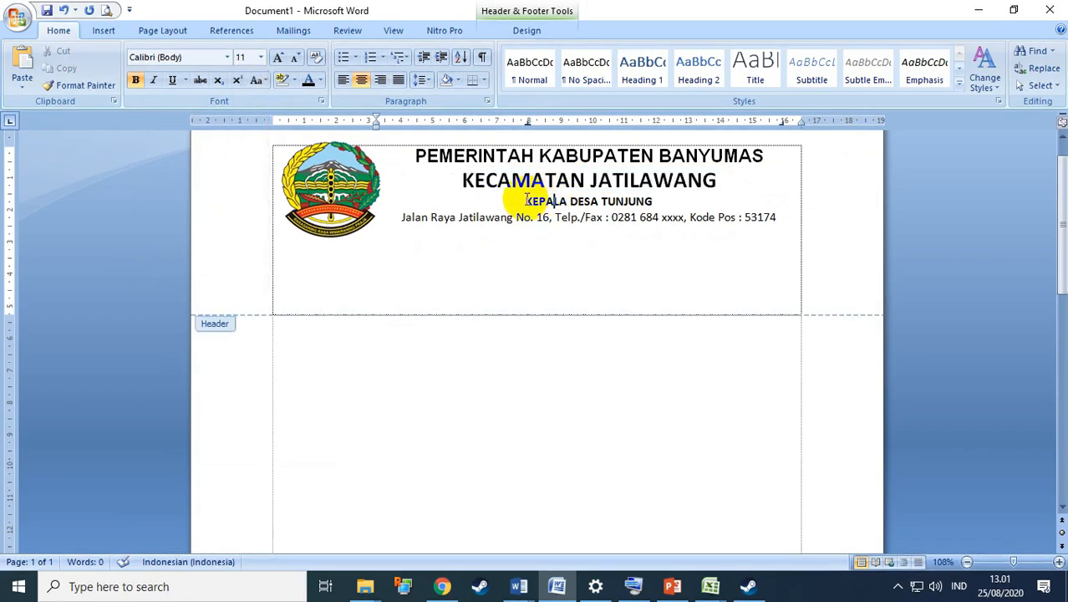
Set the font size of the line "KEPALA DESA TUNJUNG" to 24
drag(522, 202, 642, 201)
click(261, 57)
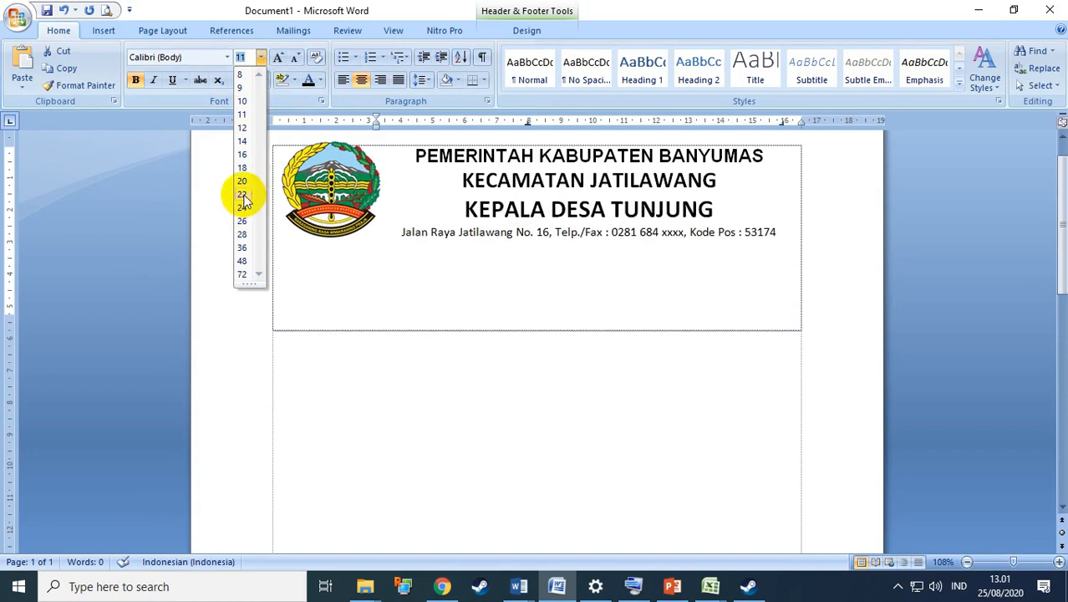
click(242, 209)
click(508, 250)
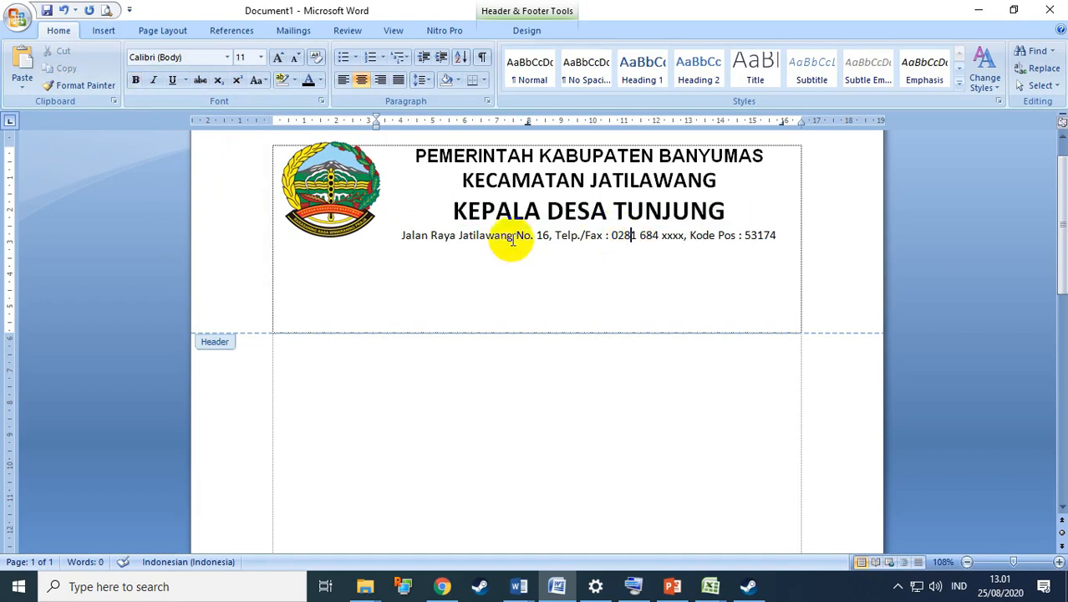
Change the font of the address line in the header to Arial
click(402, 235)
shift+click(774, 229)
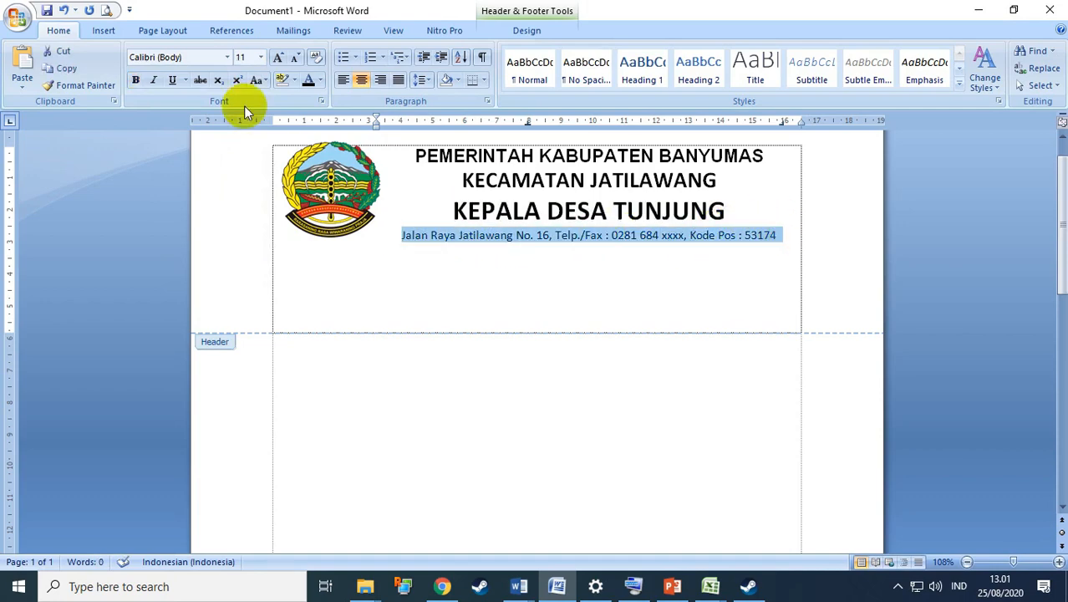
click(227, 57)
click(167, 144)
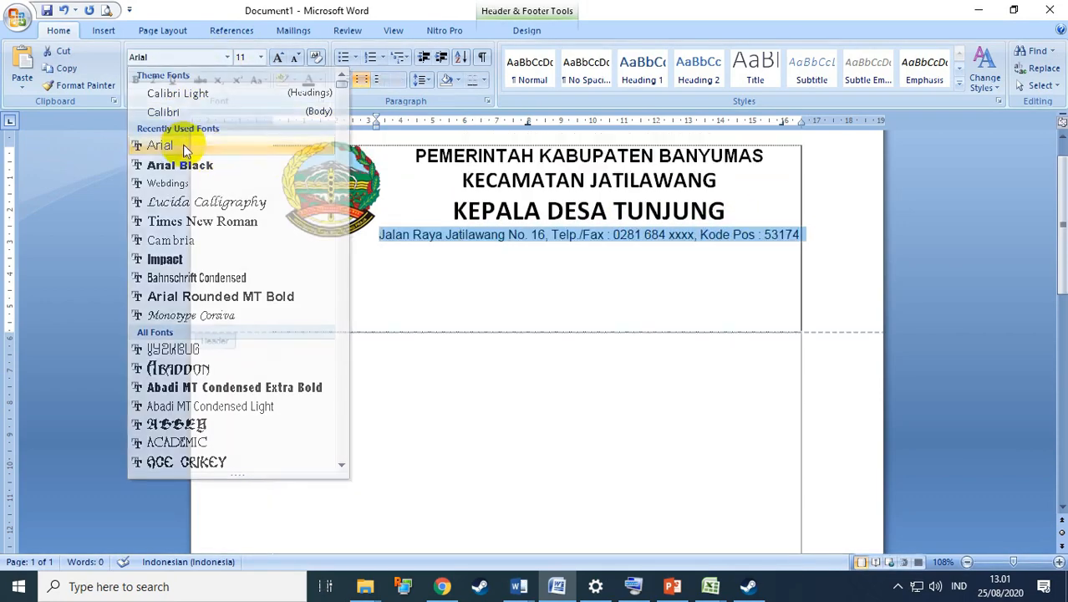
Remove the extra blank lines below the address line in the header, and select the one remaining empty line
click(516, 260)
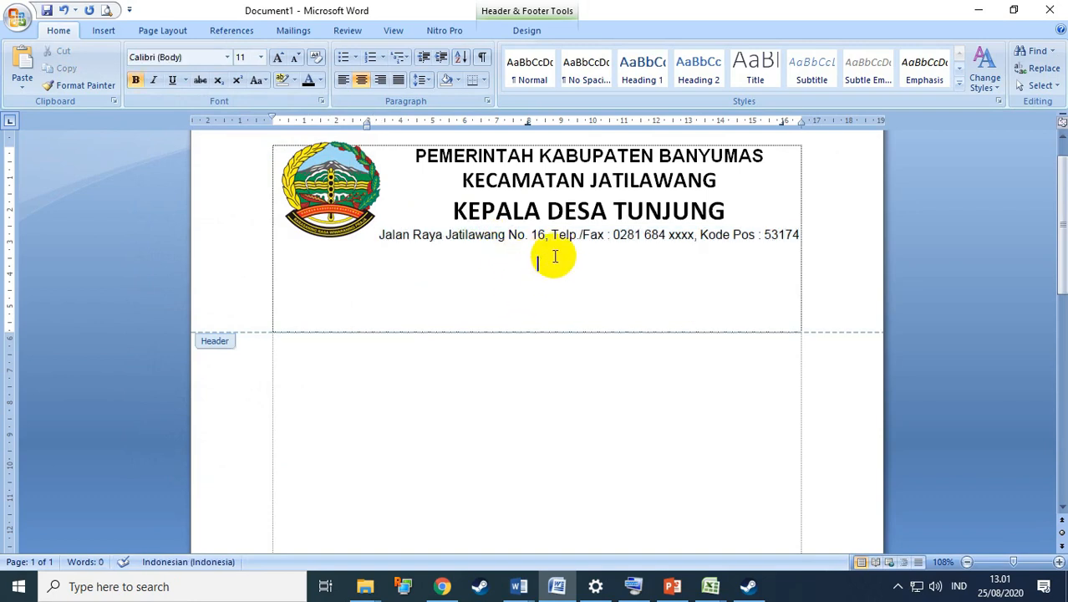
key(Delete)
key(Delete)
key(Delete)
key(Delete)
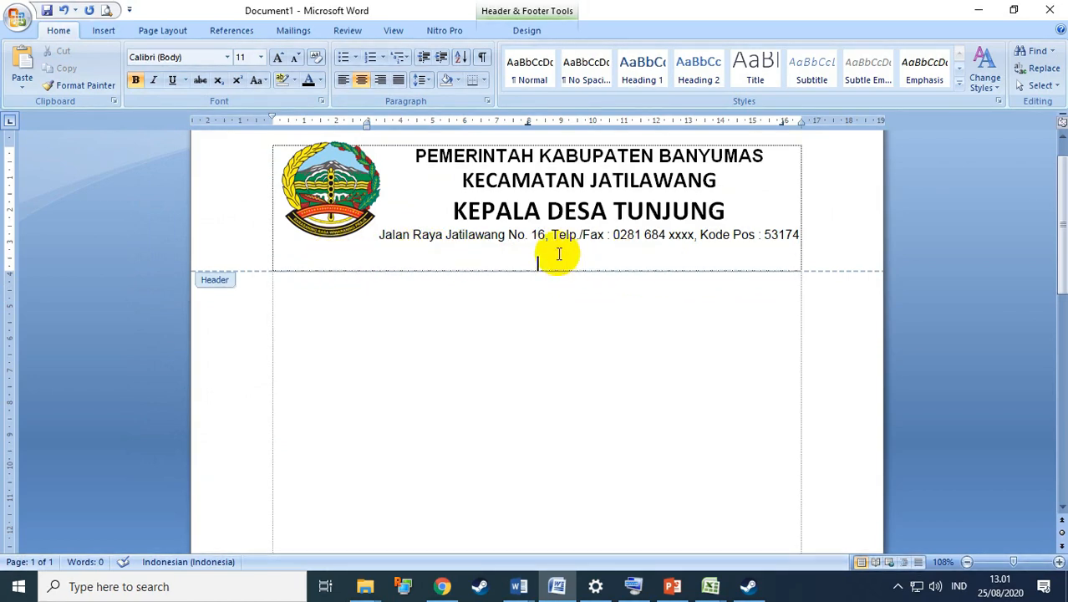
click(245, 261)
click(554, 251)
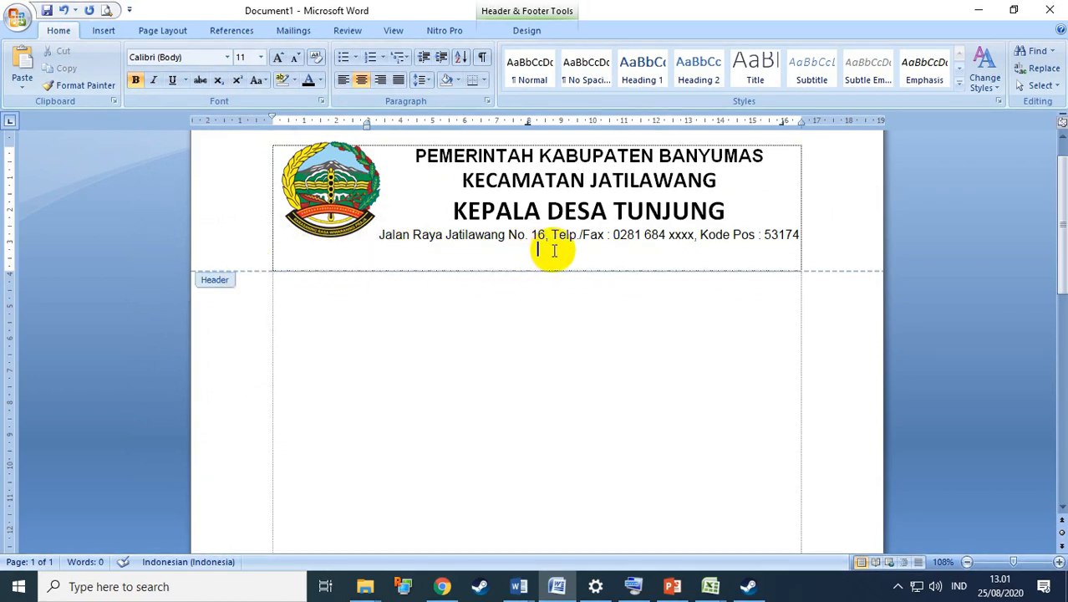
key(Delete)
double_click(539, 250)
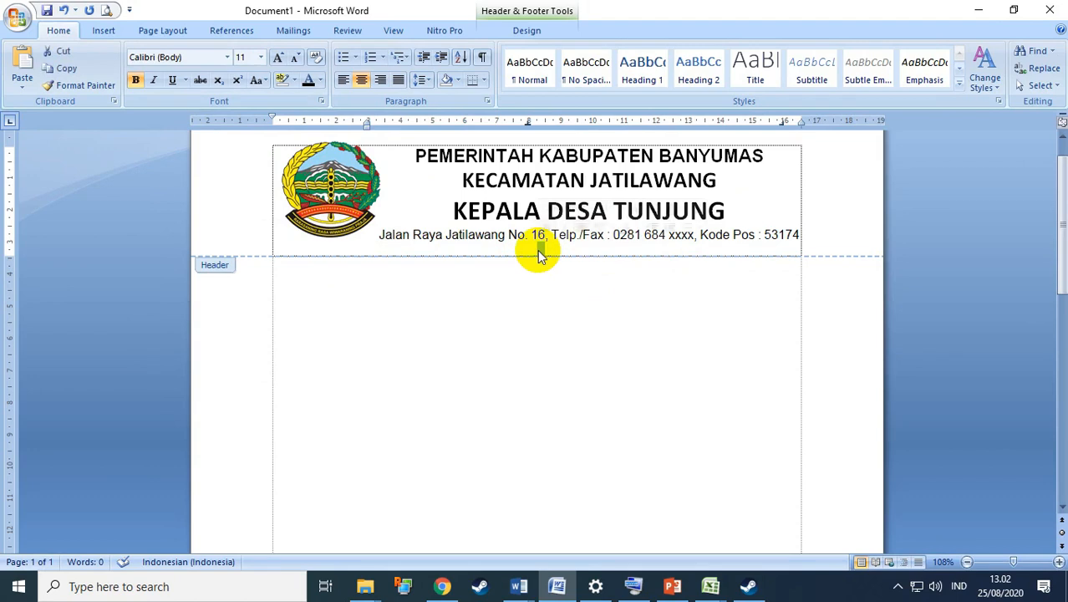
Reset the left indent of the empty line below the header's address line to 0, at the page margin
click(539, 252)
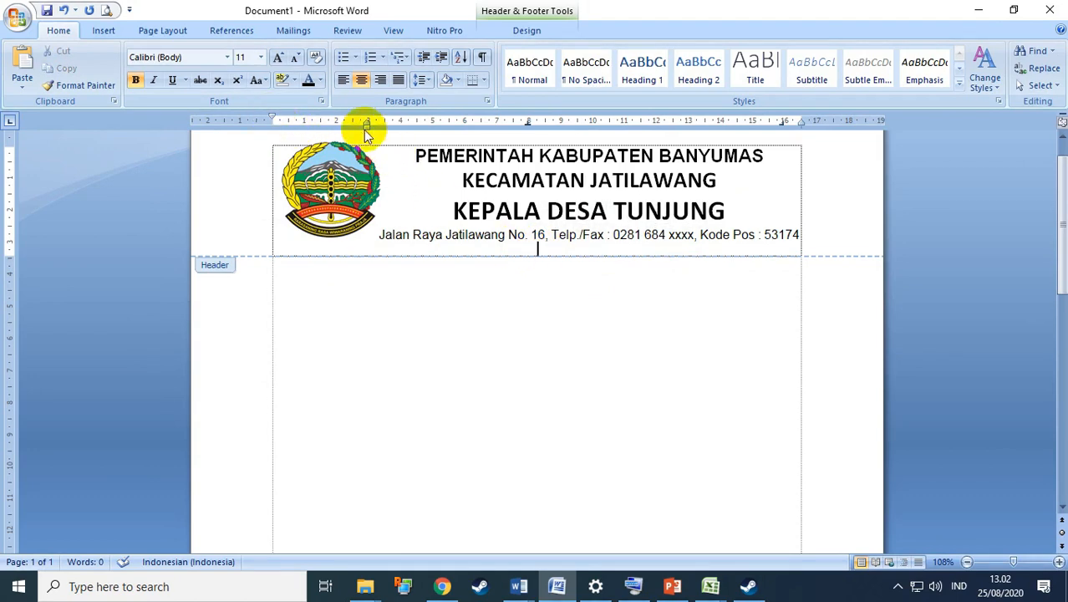
mouse_move(370, 123)
mouse_down()
mouse_move(276, 124)
mouse_move(282, 133)
mouse_up()
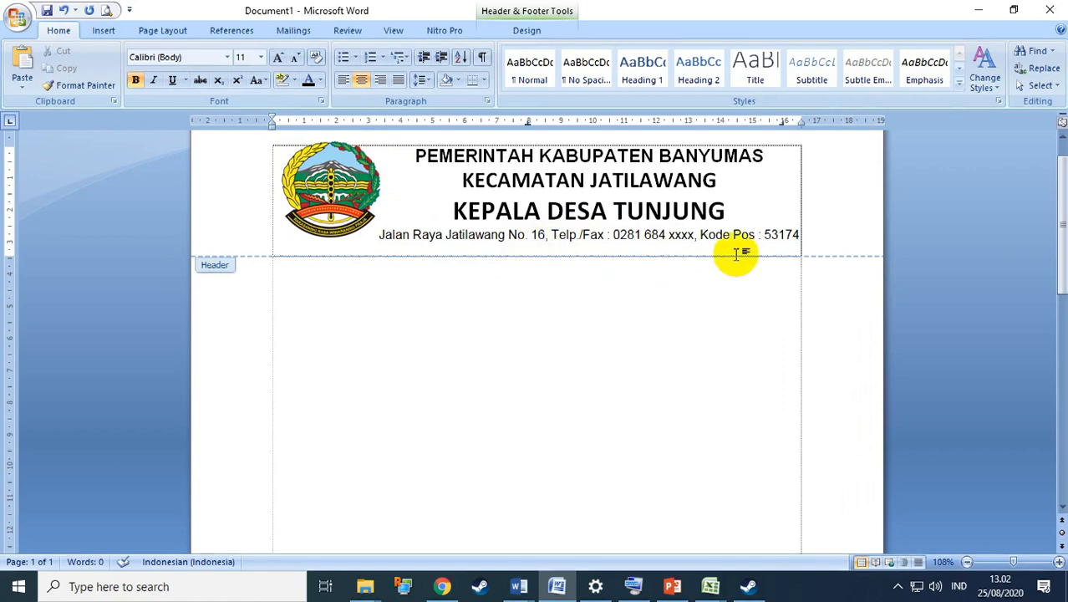
click(799, 235)
key(Return)
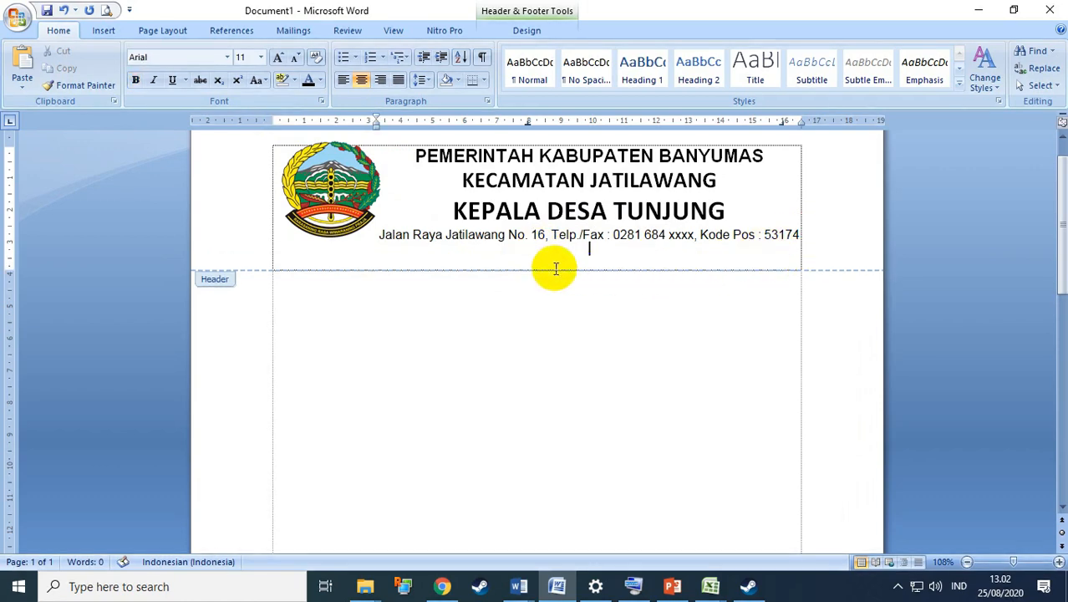
key(Delete)
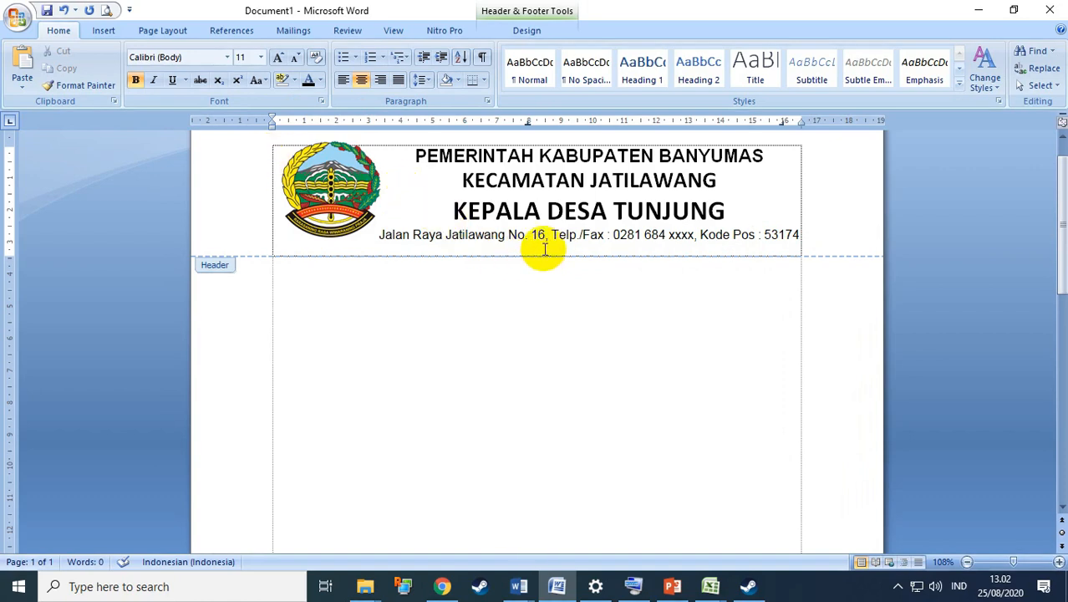
Open the border settings for the empty header line and choose the 3 pt double line style with a thin line above a thick one
click(170, 30)
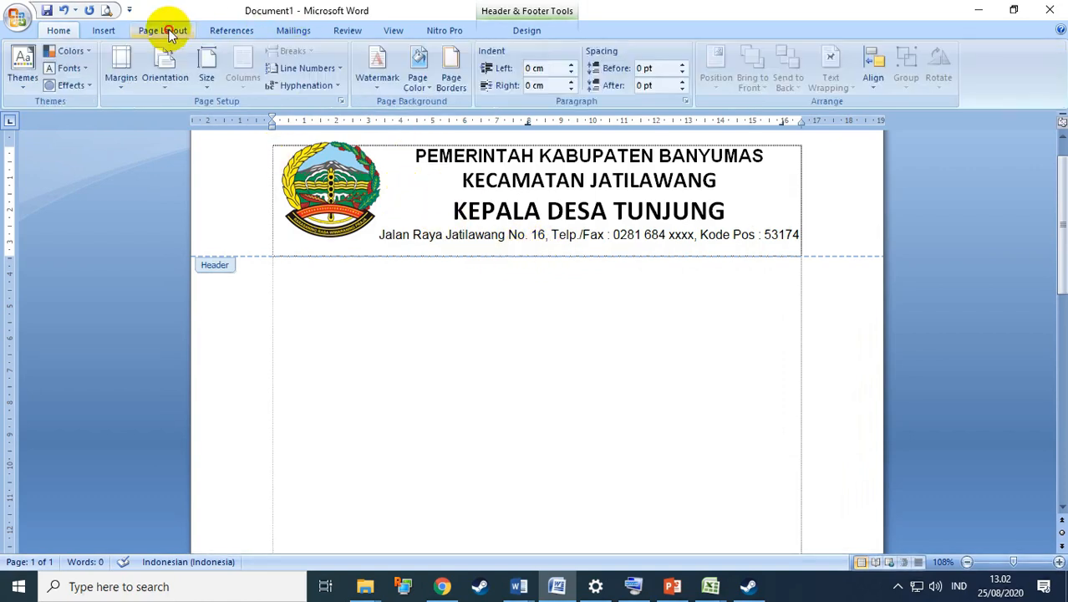
click(451, 76)
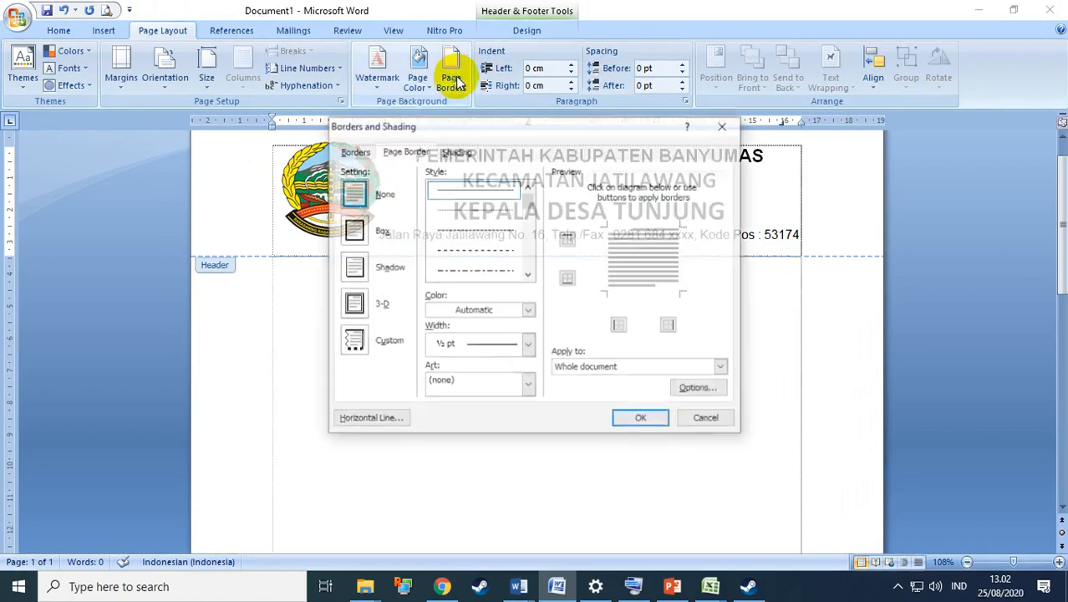
click(357, 155)
click(407, 151)
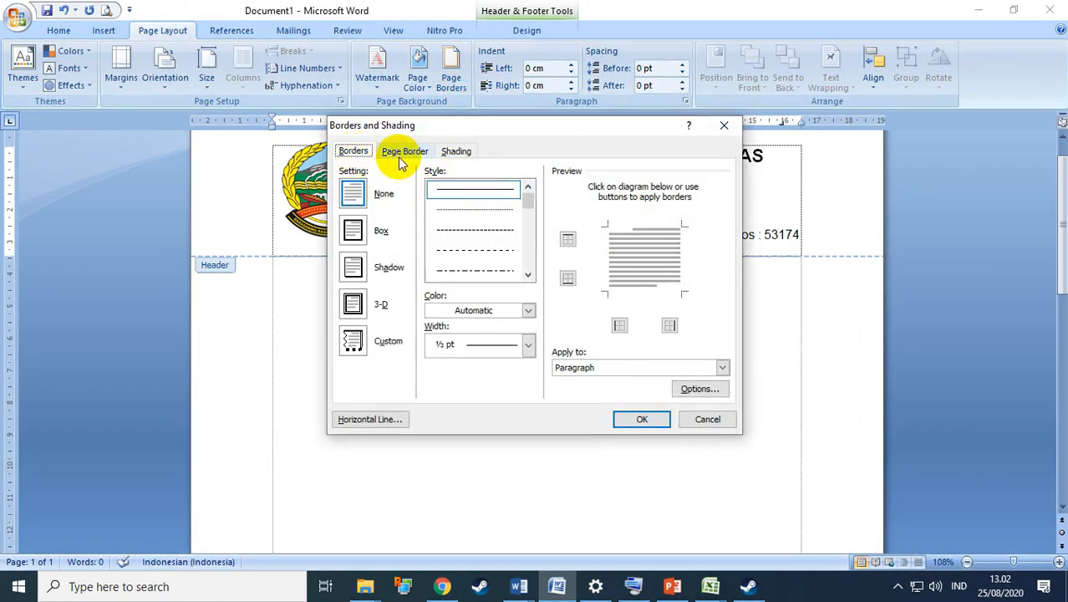
click(352, 157)
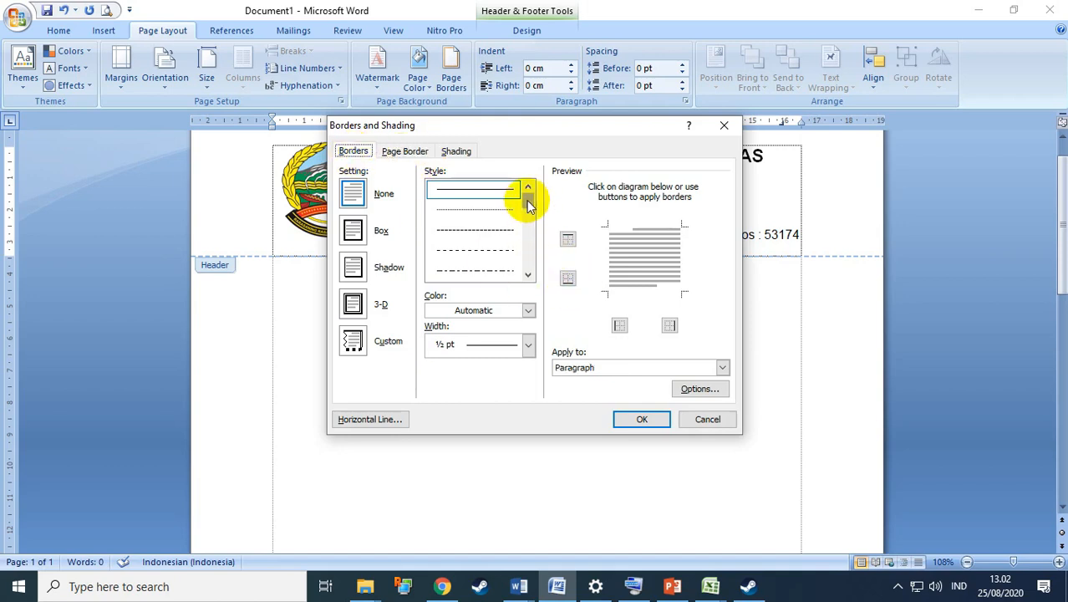
click(528, 274)
click(528, 275)
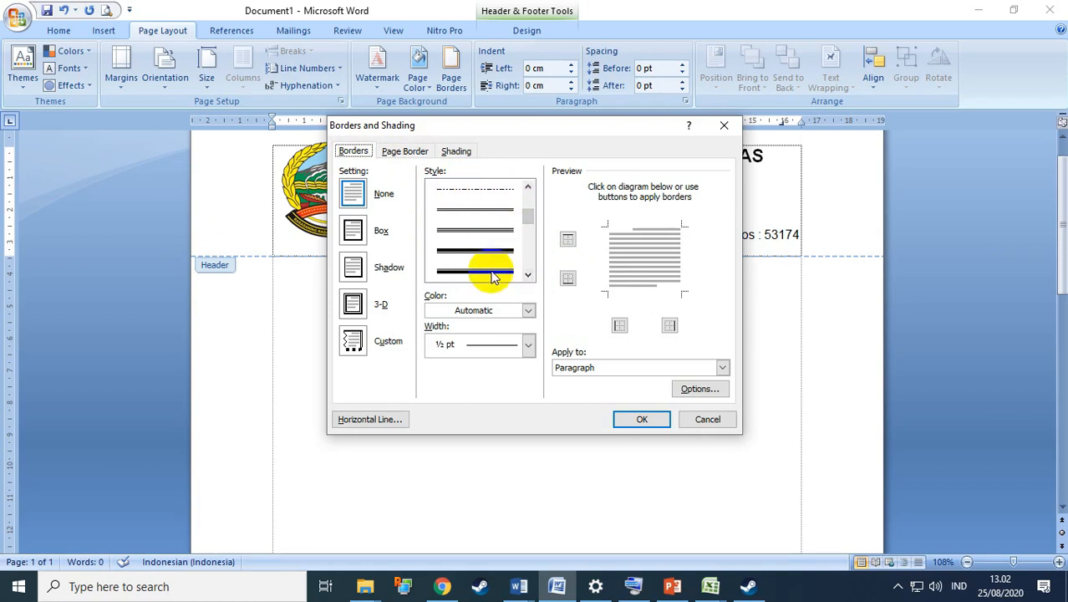
click(493, 276)
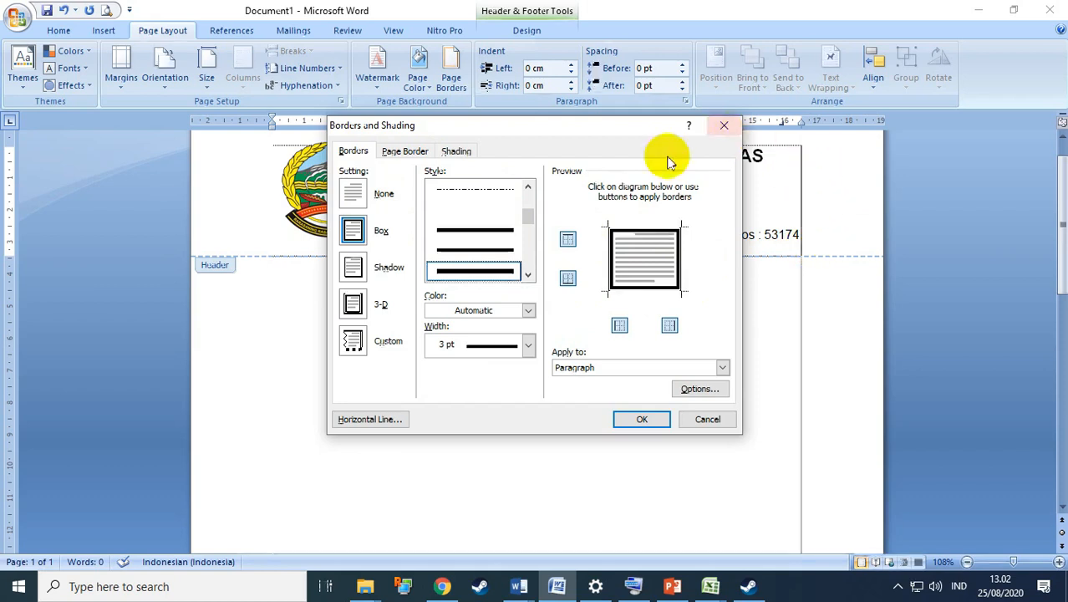
Limit the border to the bottom edge of the paragraph and apply it below the letterhead
click(670, 233)
click(615, 257)
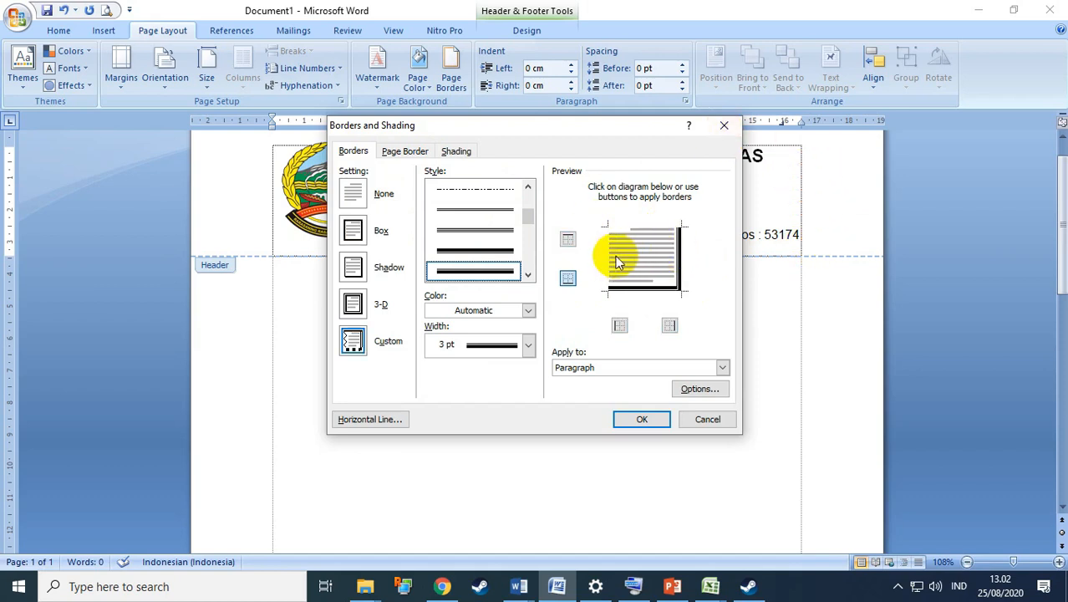
click(683, 265)
click(611, 256)
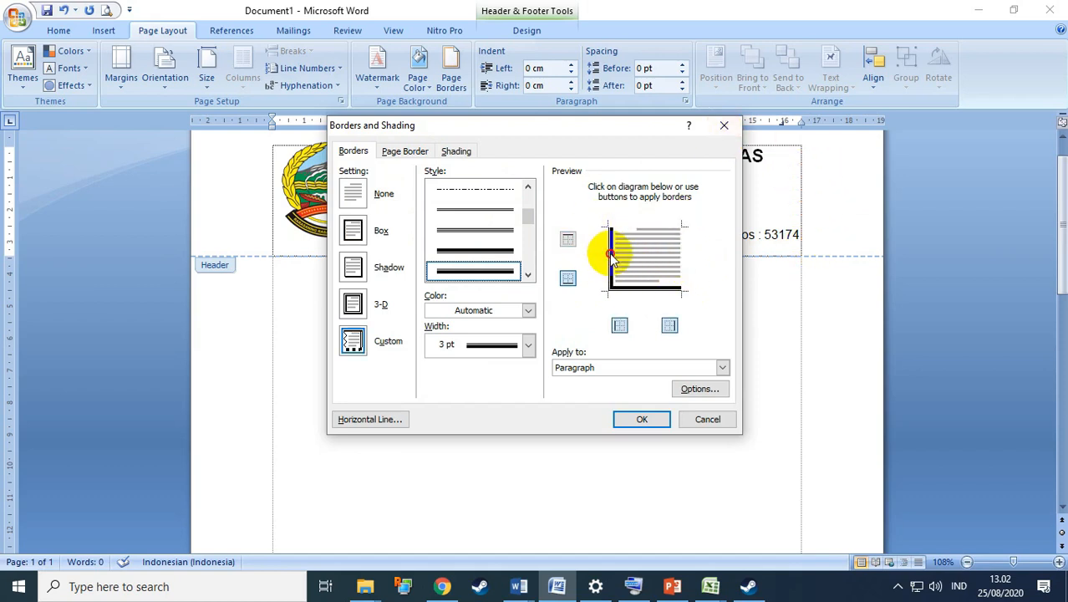
click(611, 257)
click(682, 265)
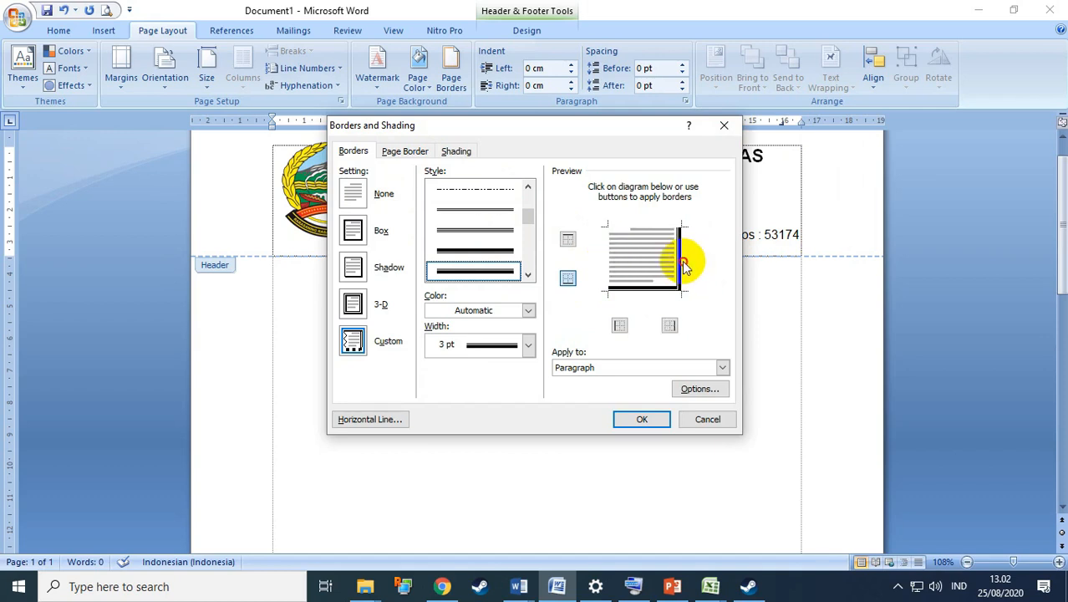
click(680, 251)
click(652, 291)
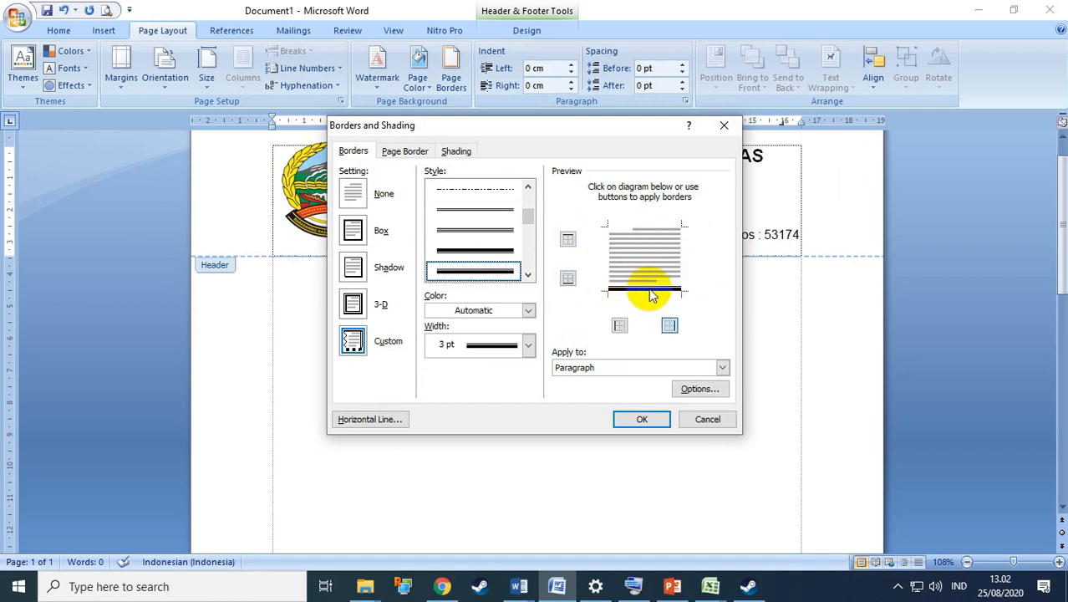
click(641, 420)
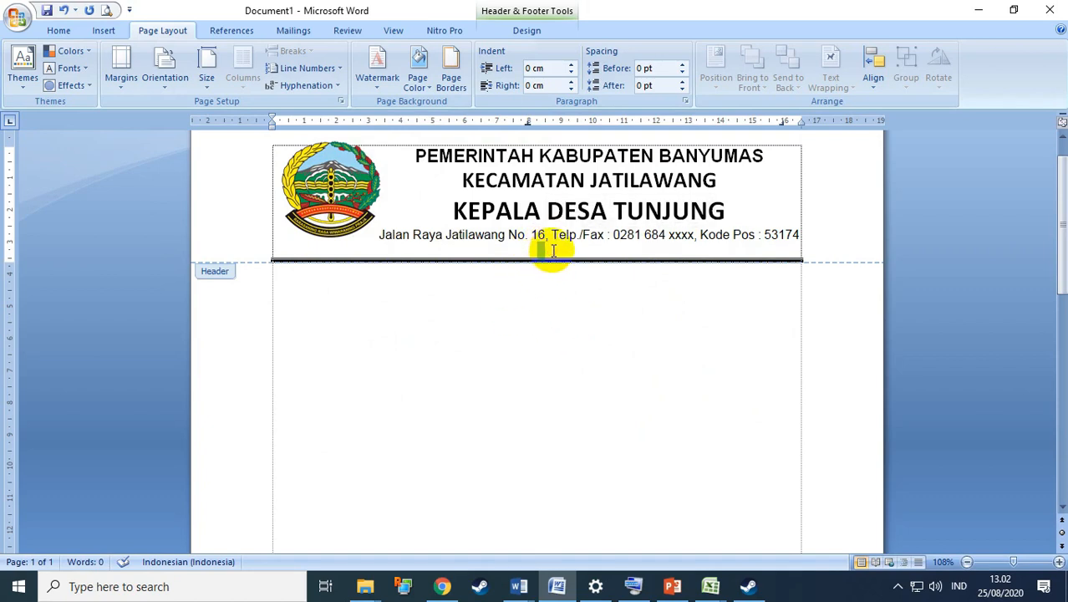
Set the font size of the empty line above the letterhead's border to 8
click(57, 30)
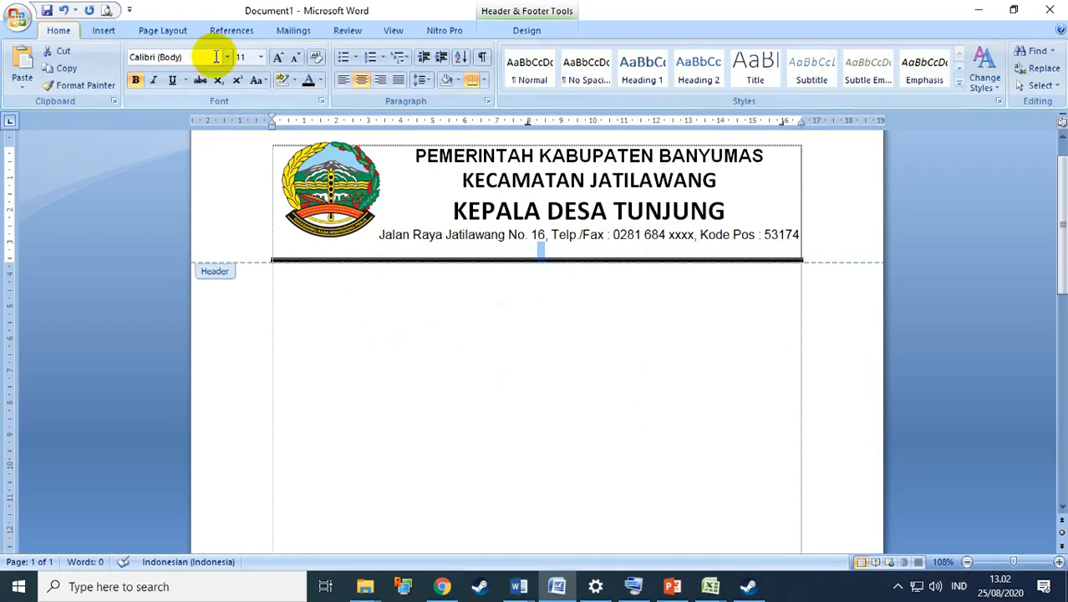
click(260, 57)
click(239, 74)
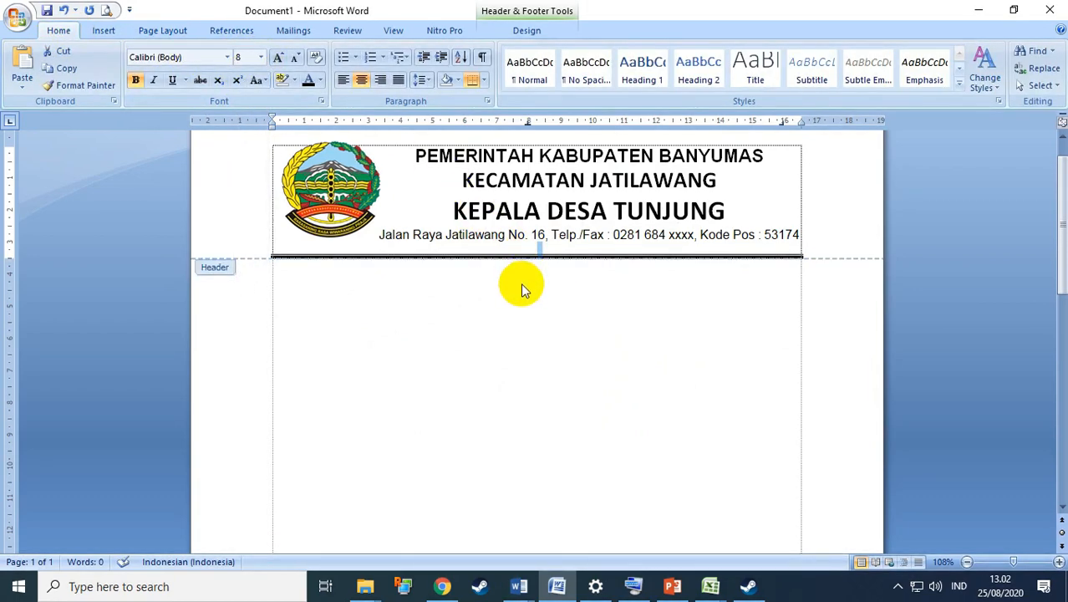
Reduce the empty line's font size to 3 in one-point steps with the on-screen keyboard displayed, and close that keyboard
click(634, 585)
click(186, 543)
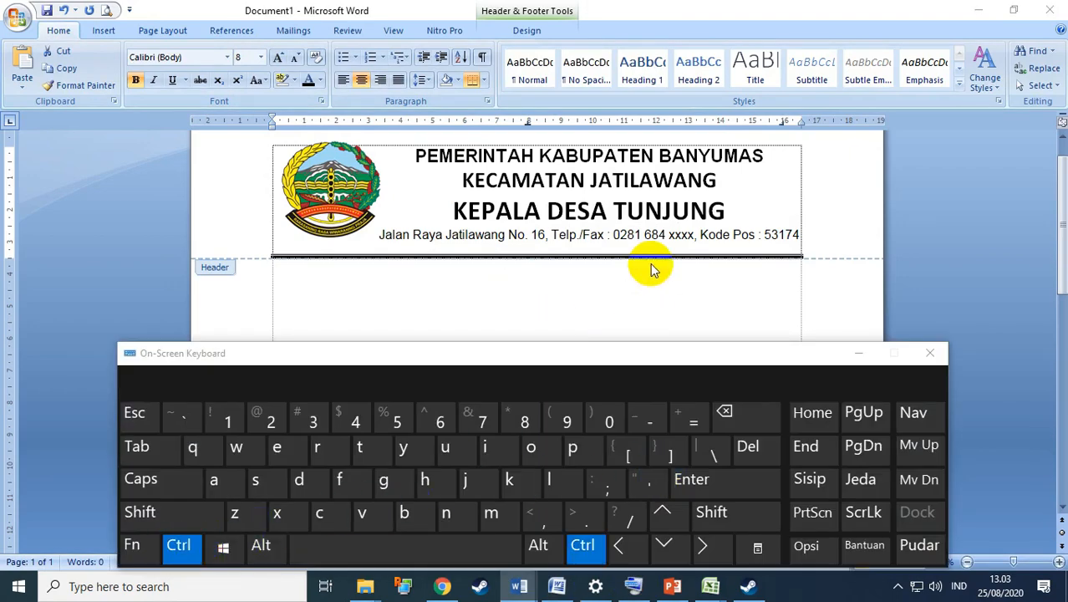
click(629, 455)
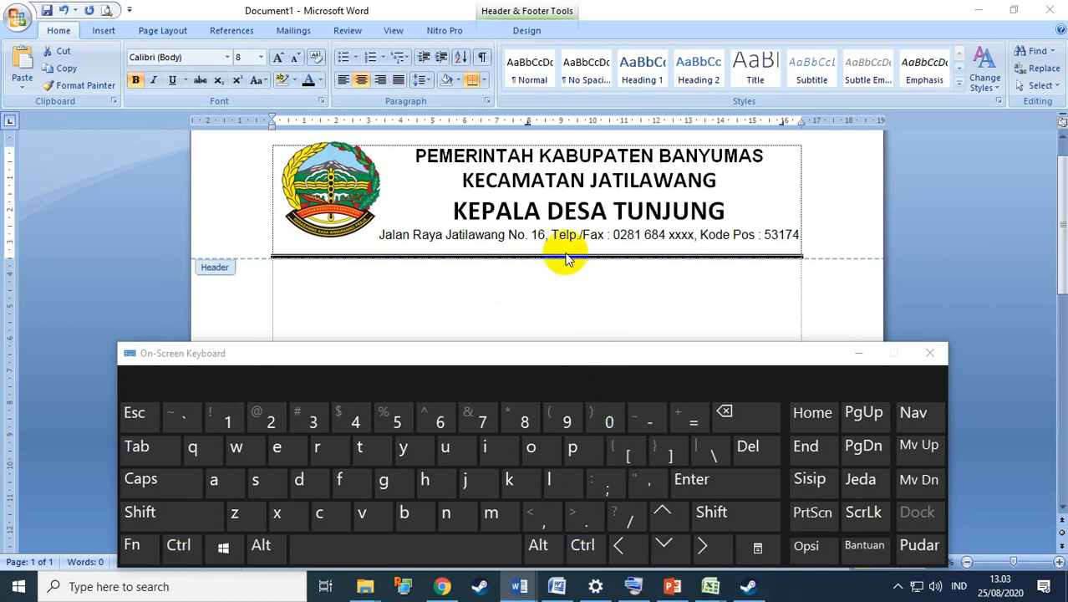
key(ctrl+bracketleft)
key(ctrl+bracketleft)
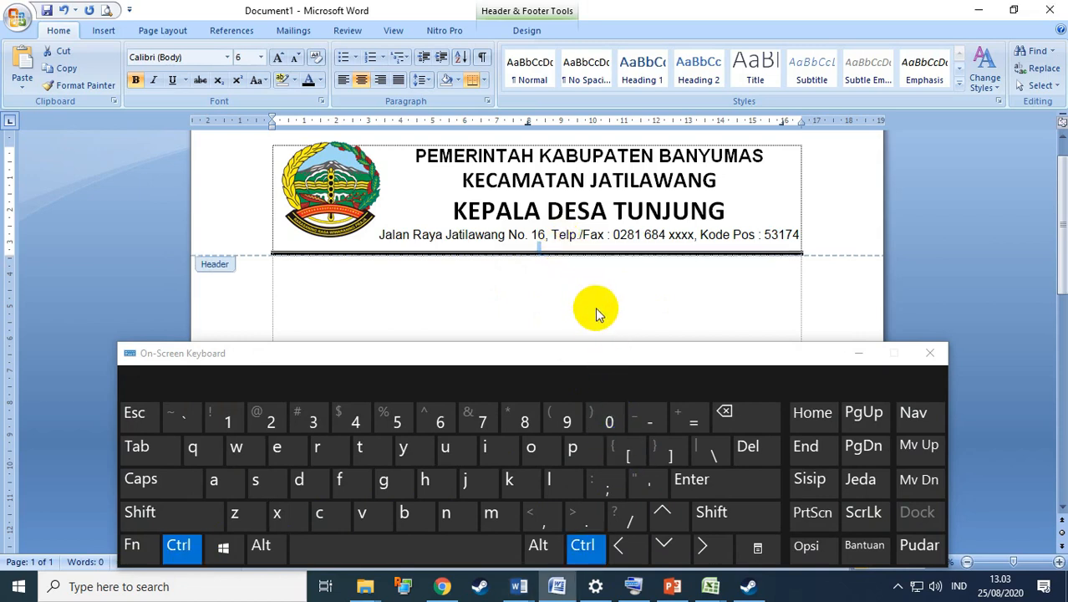
key(ctrl+bracketleft)
key(ctrl+bracketleft)
key(ctrl+bracketleft)
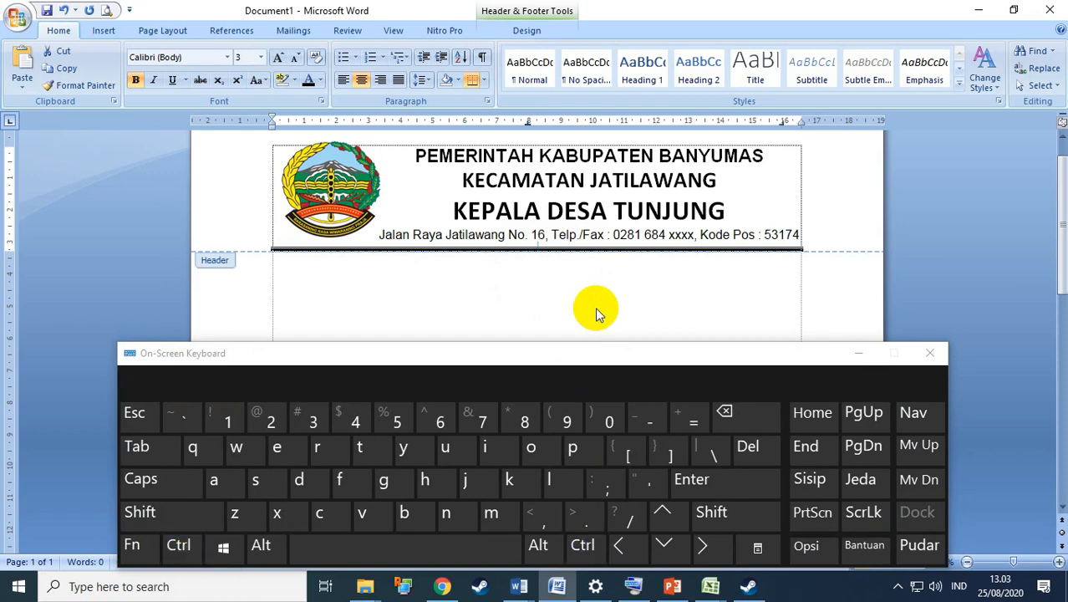
click(938, 354)
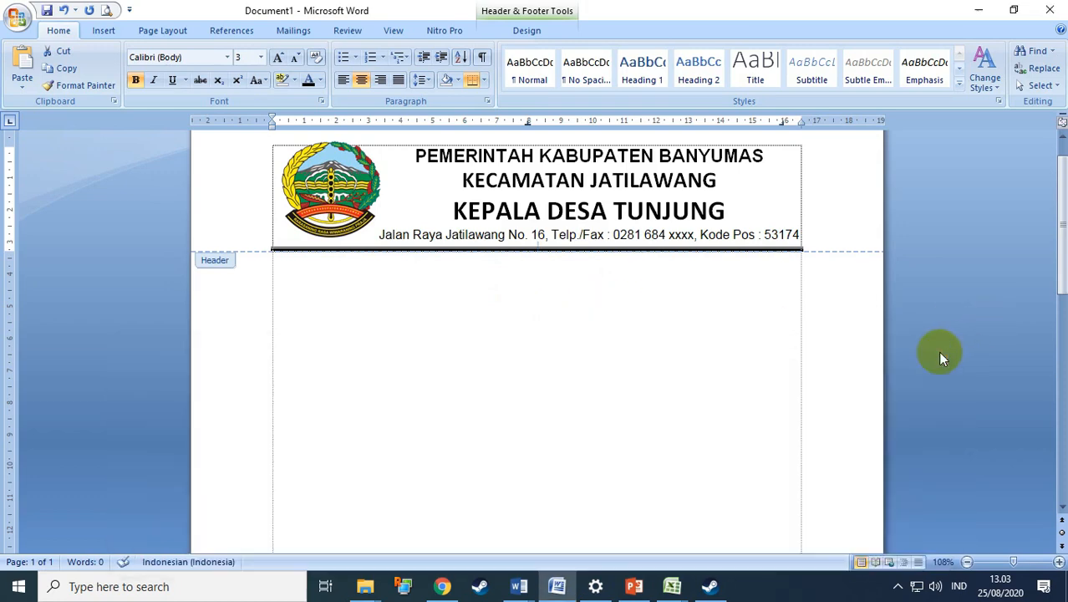
Check the finished letterhead in Print Preview at 100% zoom and return to the document
scroll(472, 299, up, 1)
click(345, 202)
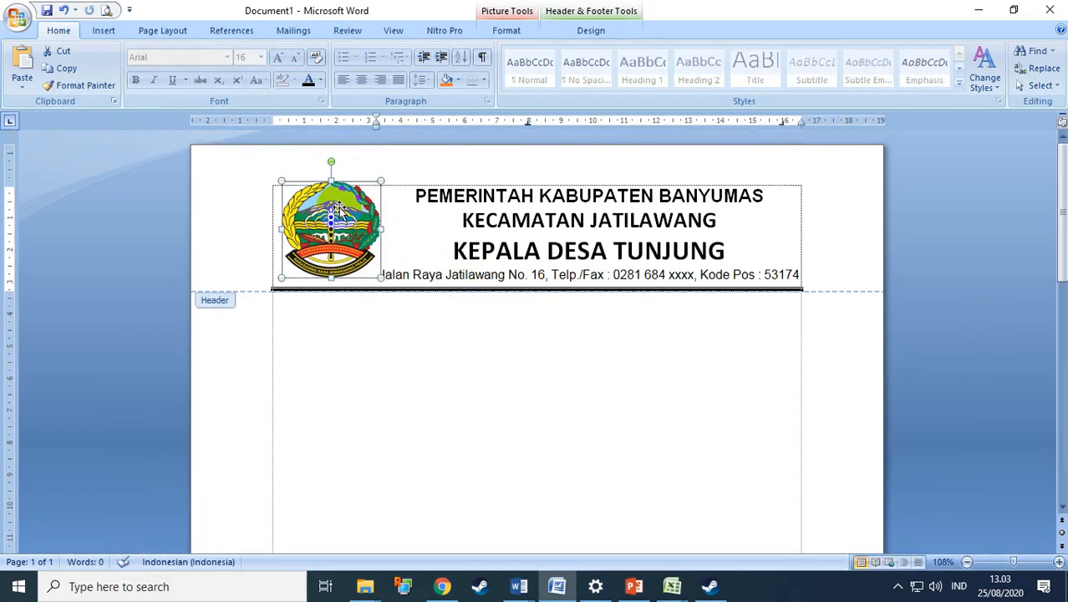
click(105, 11)
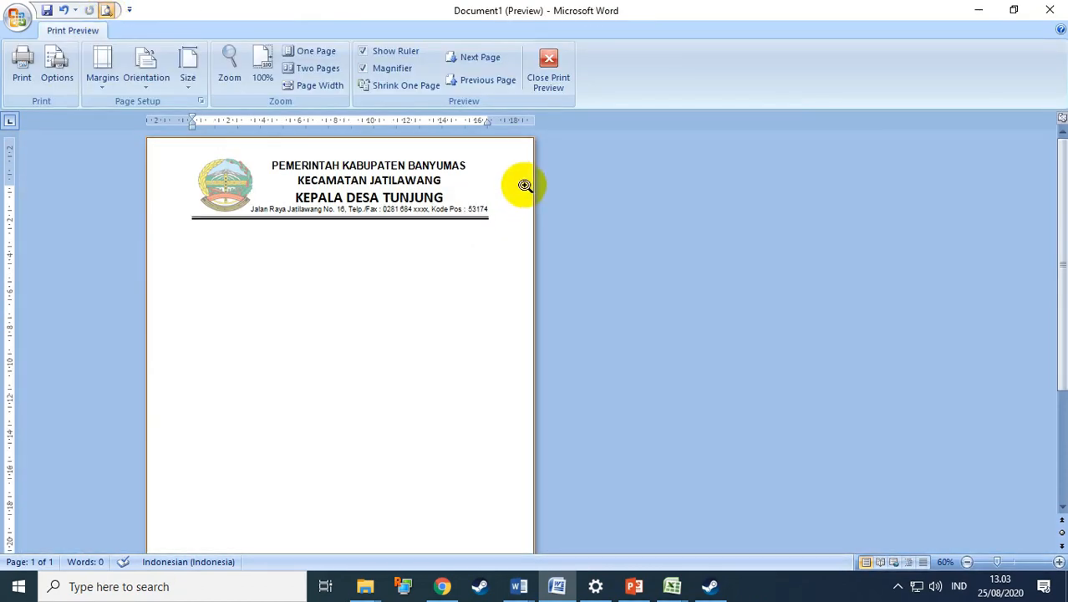
click(359, 184)
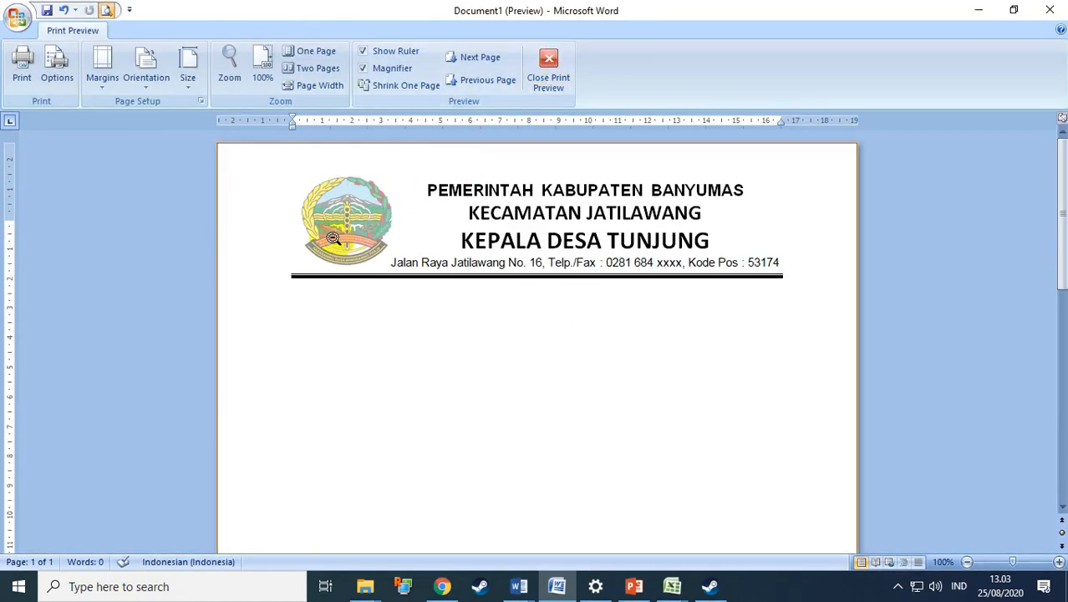
click(548, 71)
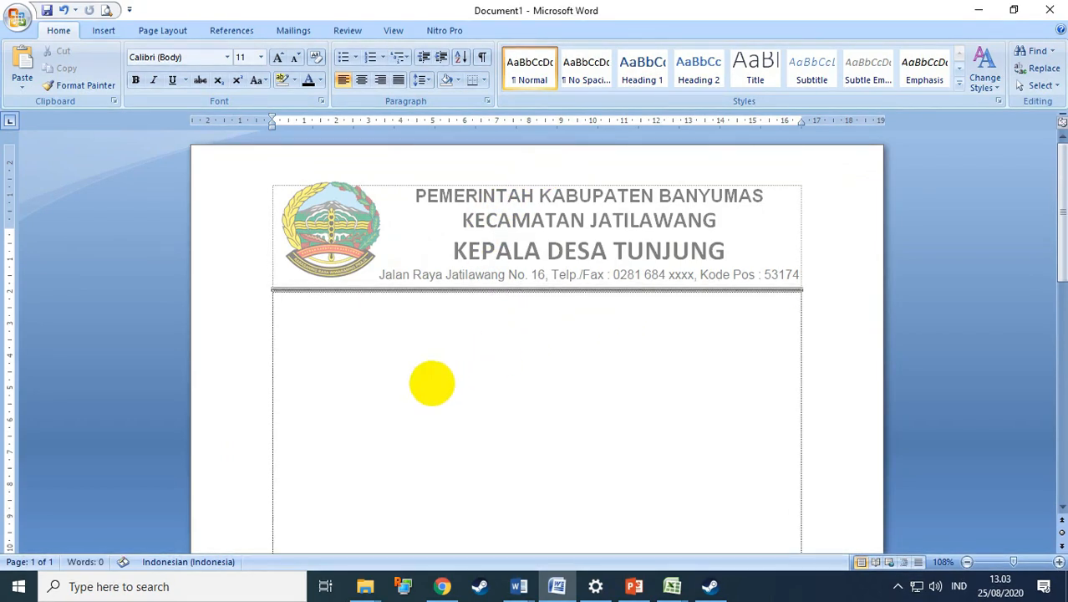
Add empty lines to the document body until it runs over onto a new page
scroll(377, 339, down, 3)
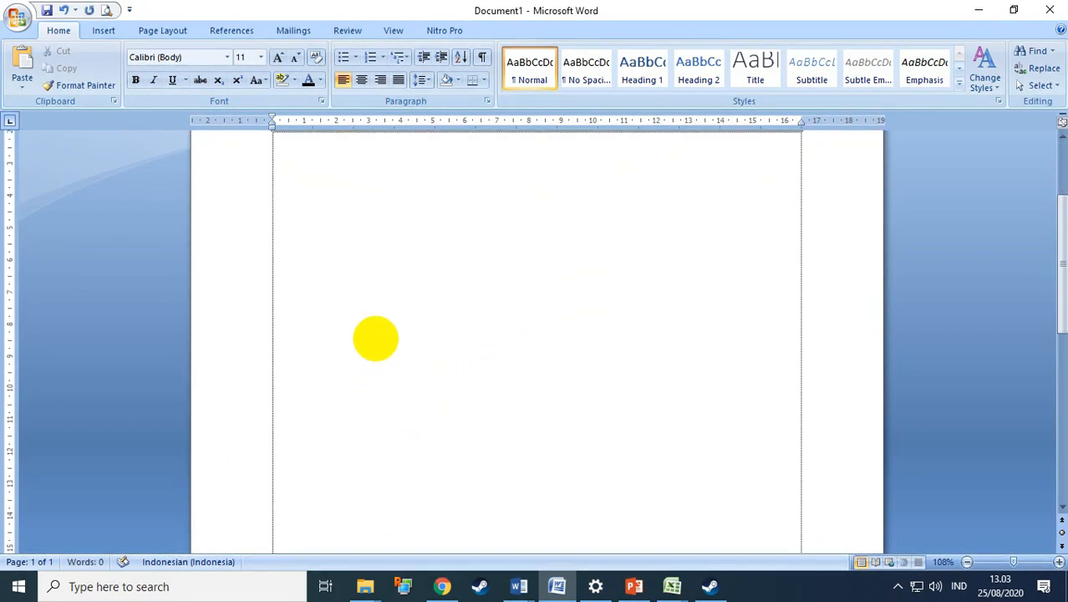
scroll(376, 367, down, 5)
key(Return)
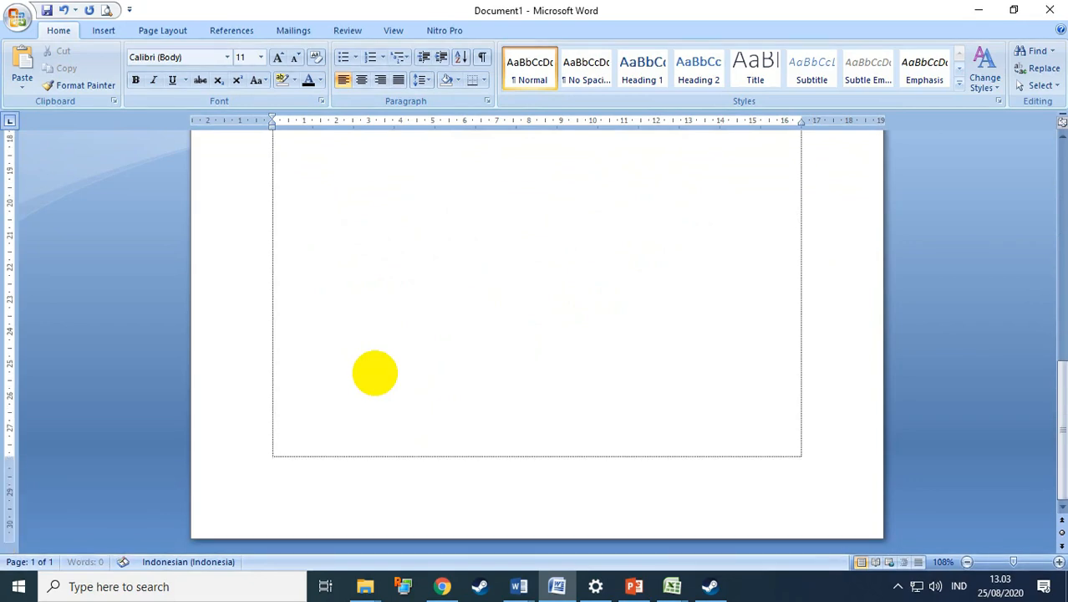
key(Return)
key(Return)
key(Return)
key(Return)
key(Return)
key(Return)
key(Return)
scroll(579, 402, down, 3)
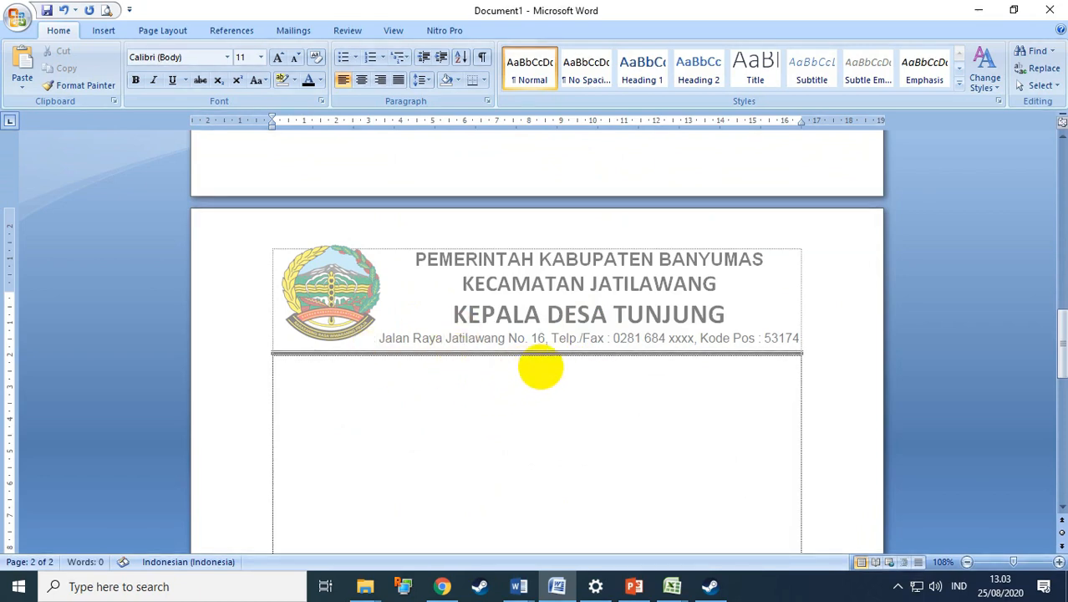
Examine the letterhead at the top of each page of the document, ending on the first page
scroll(475, 422, down, 5)
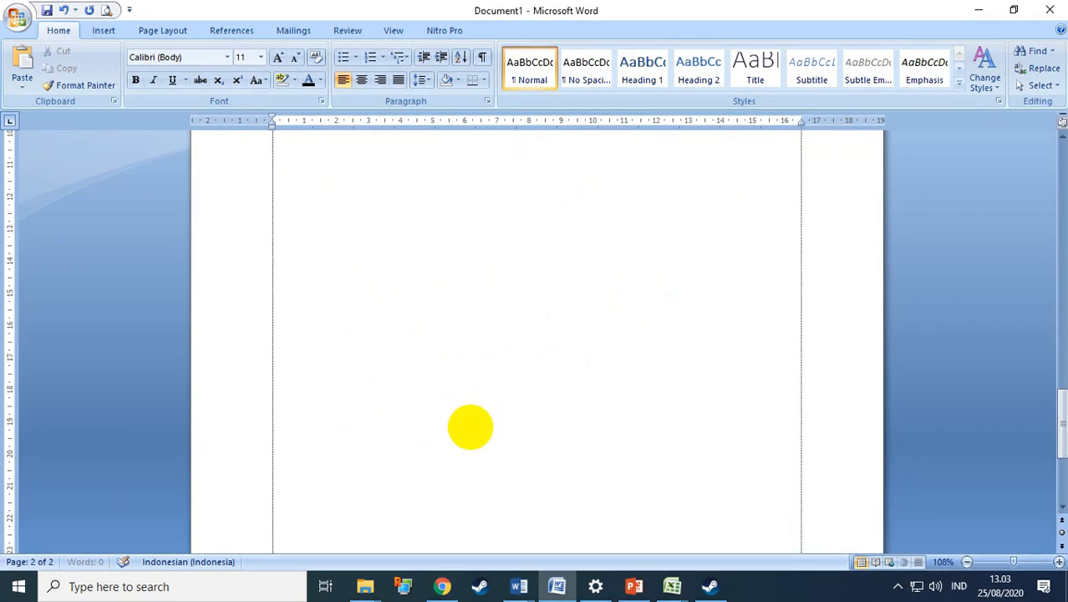
scroll(471, 427, up, 10)
scroll(471, 427, down, 6)
scroll(470, 427, up, 4)
scroll(470, 427, up, 4)
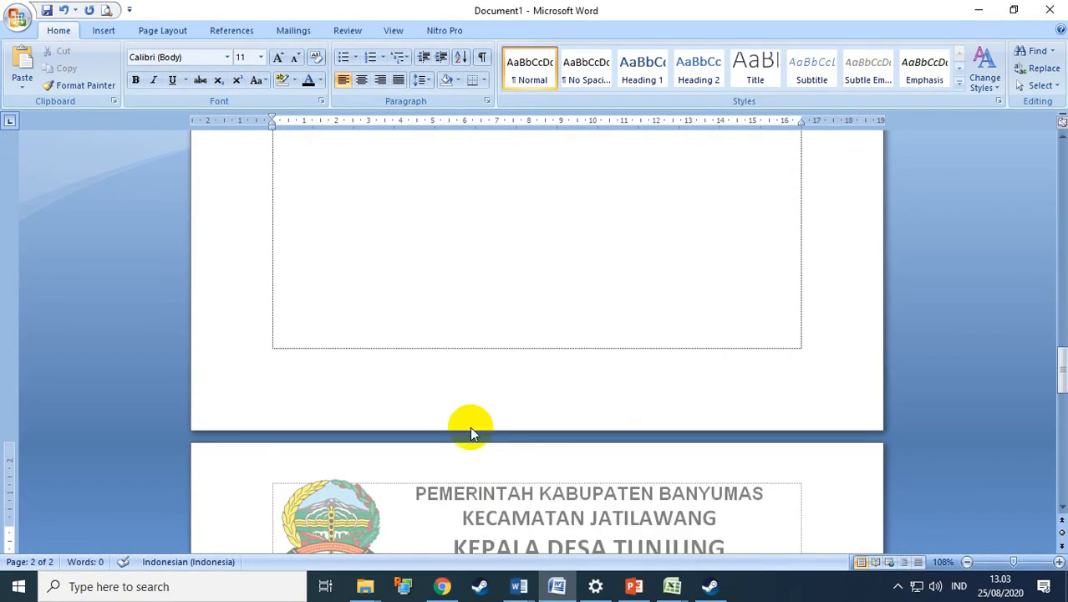
scroll(470, 427, down, 5)
scroll(481, 302, up, 2)
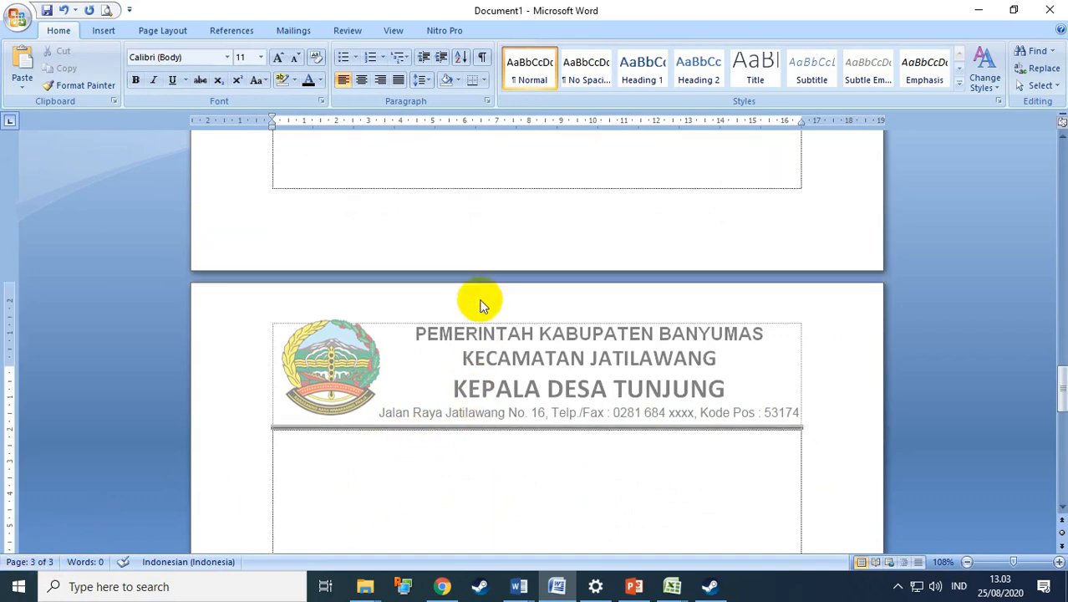
scroll(479, 312, down, 15)
scroll(482, 316, up, 1)
scroll(482, 316, up, 8)
scroll(482, 316, down, 8)
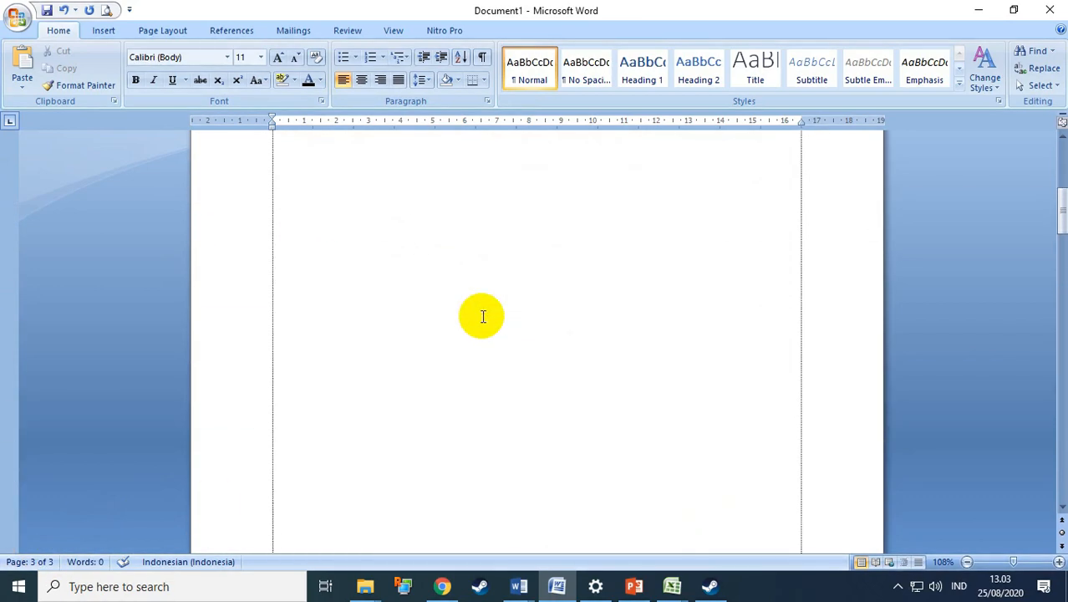
scroll(482, 316, up, 4)
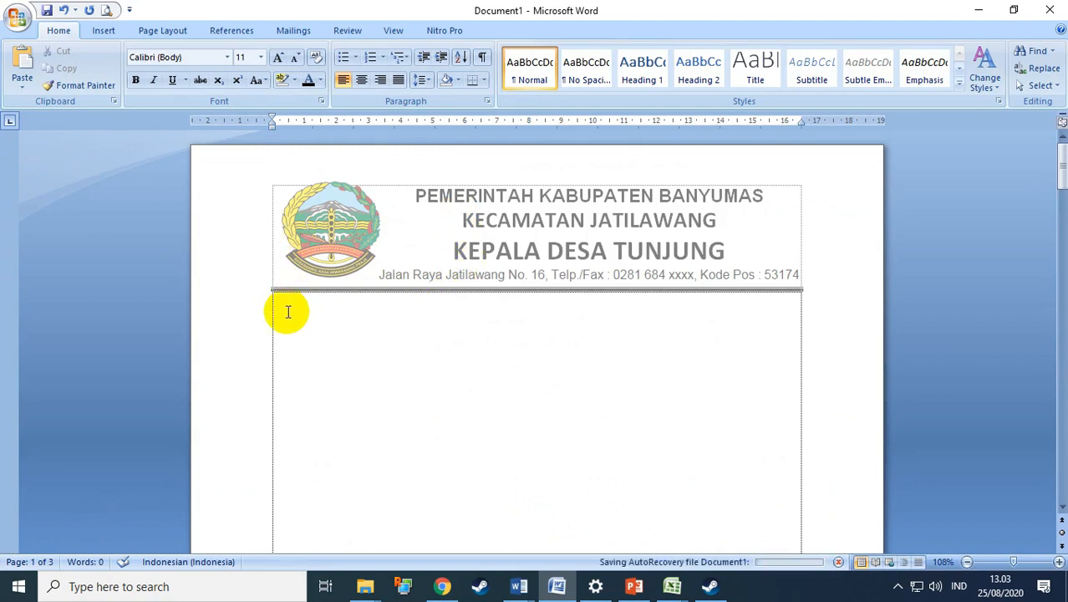
Reopen the letterhead header for editing from the document body and close it again
click(287, 311)
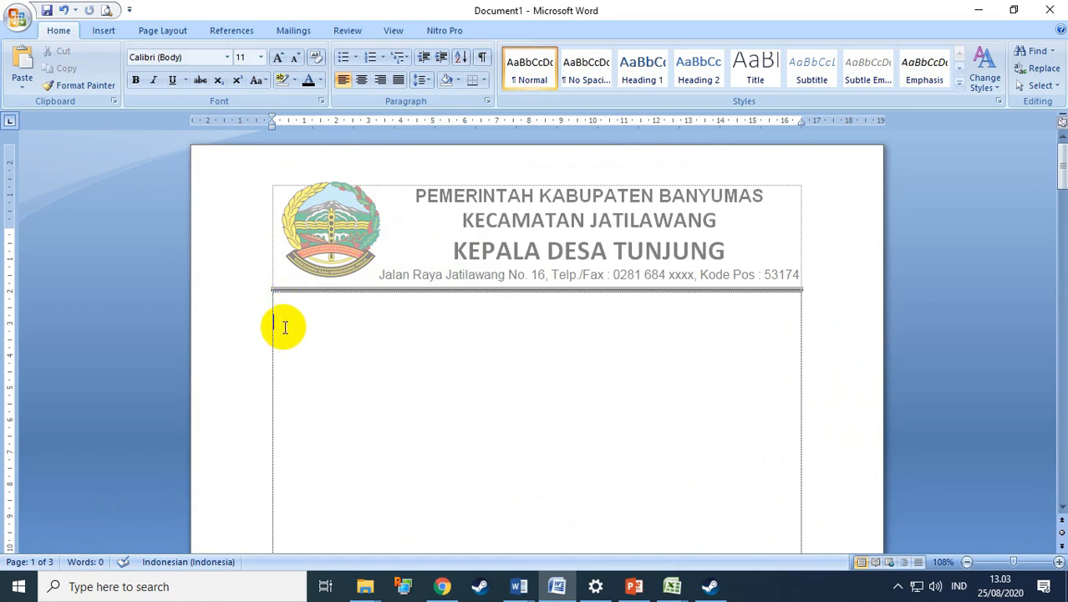
double_click(448, 228)
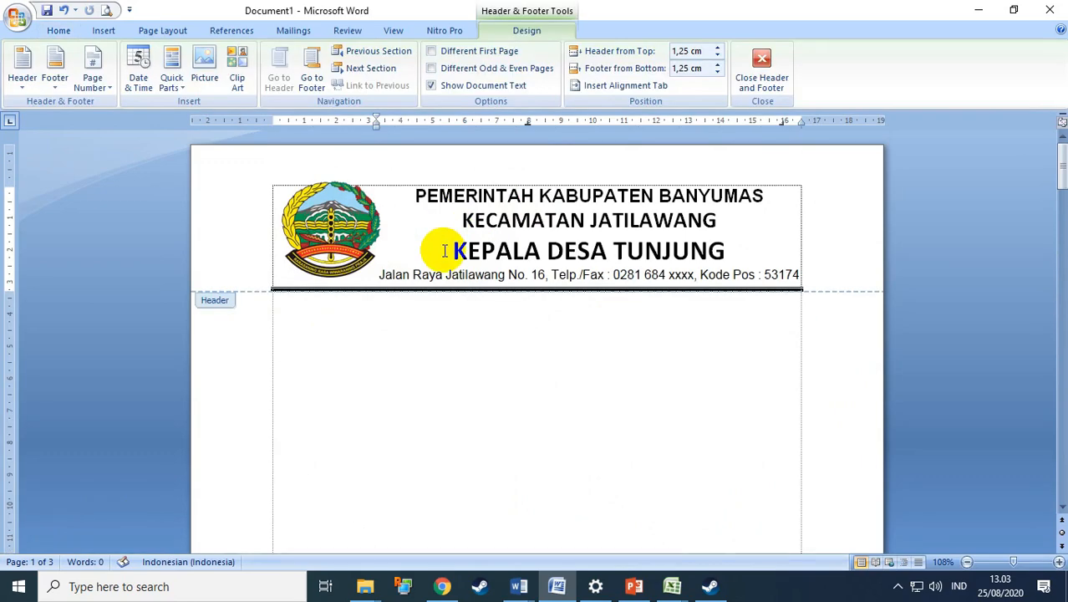
click(774, 81)
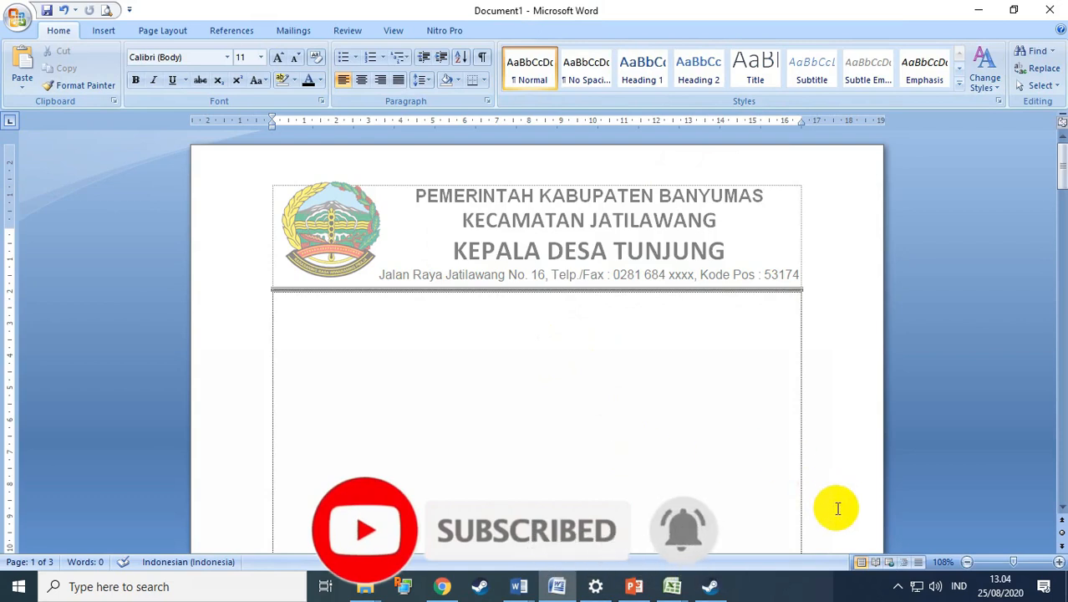
click(899, 586)
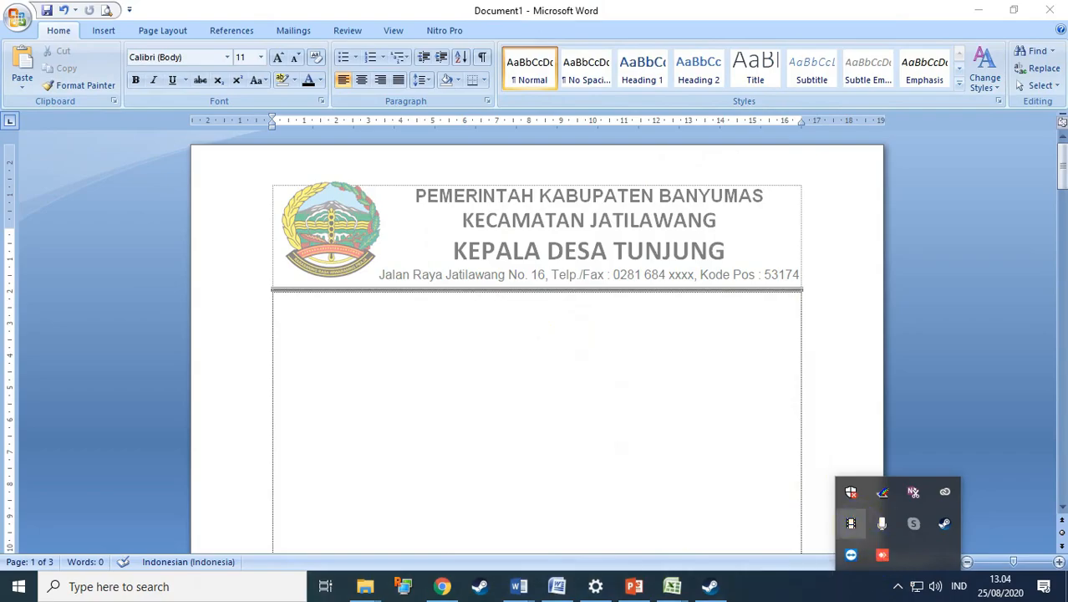